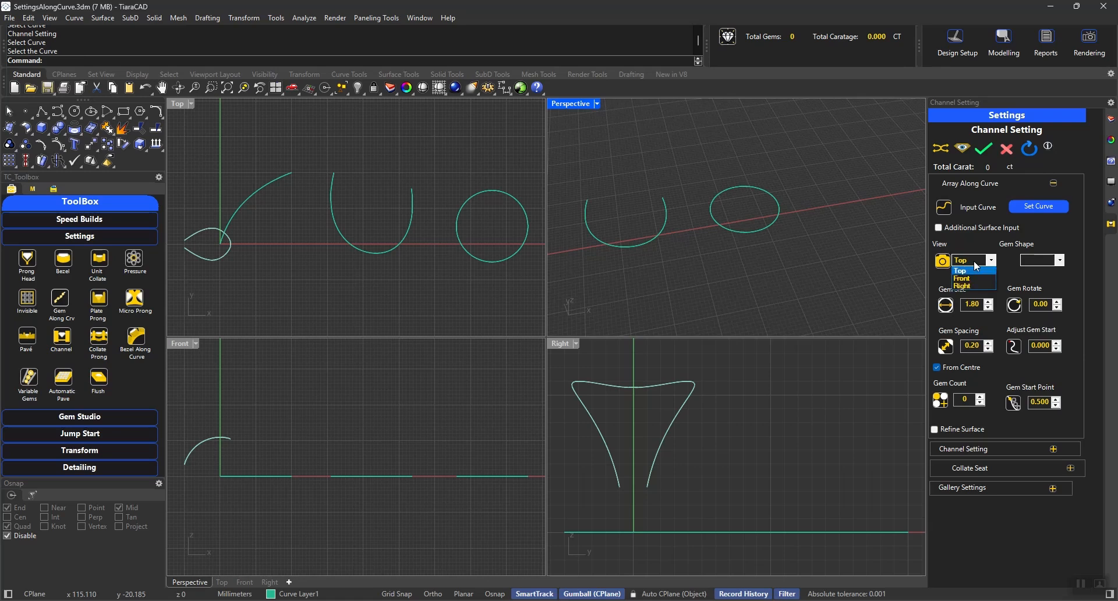
Step: Preview a channel setting with Round gems along the circle and check the gem layout from the top
click(1040, 261)
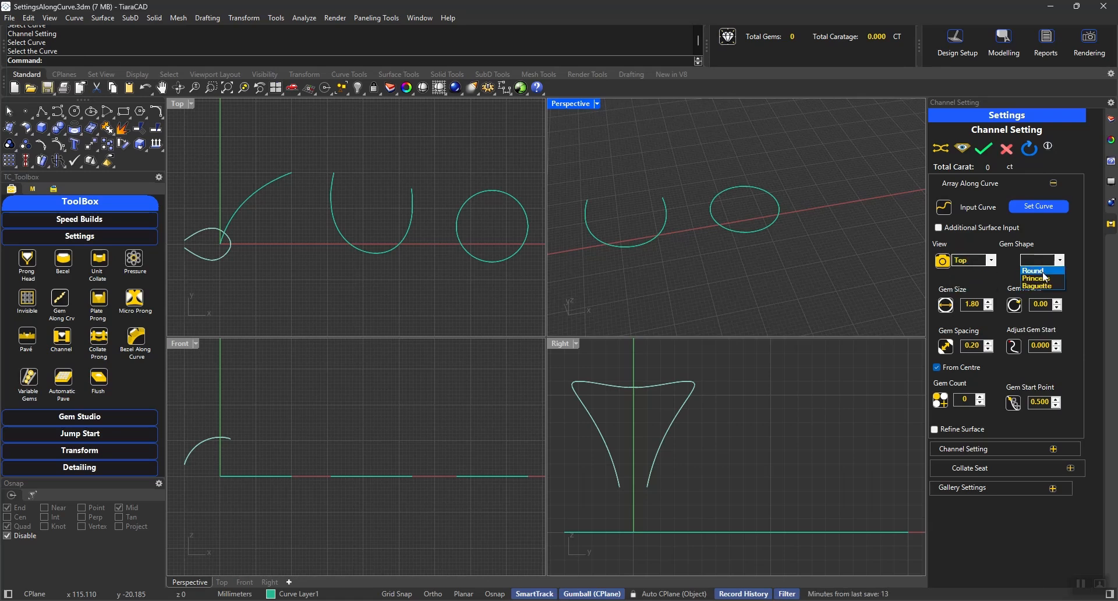
click(1042, 272)
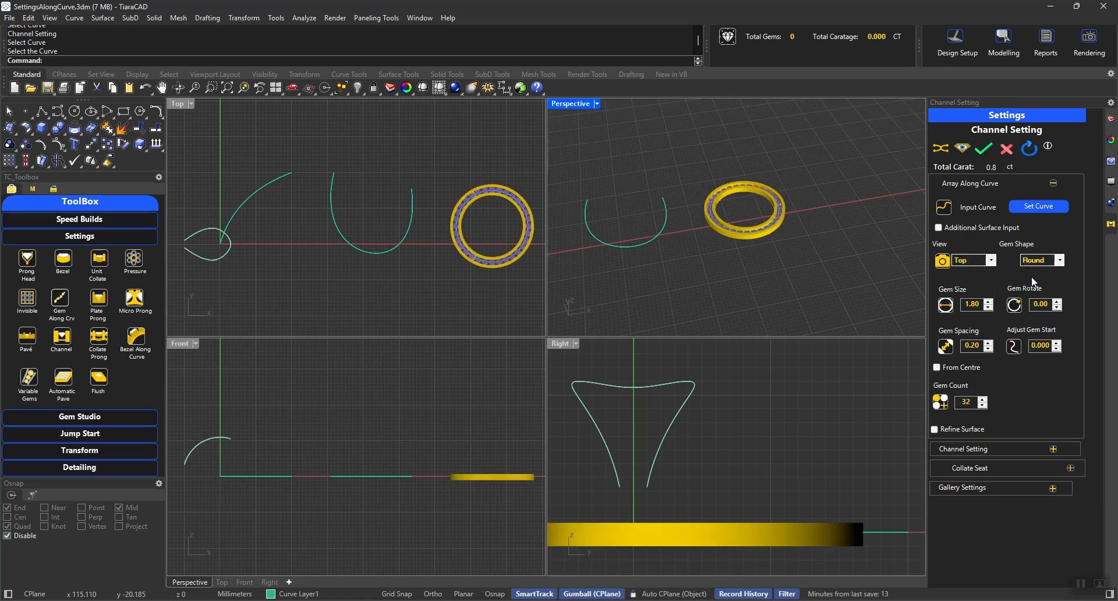
right_drag(827, 225, 807, 265)
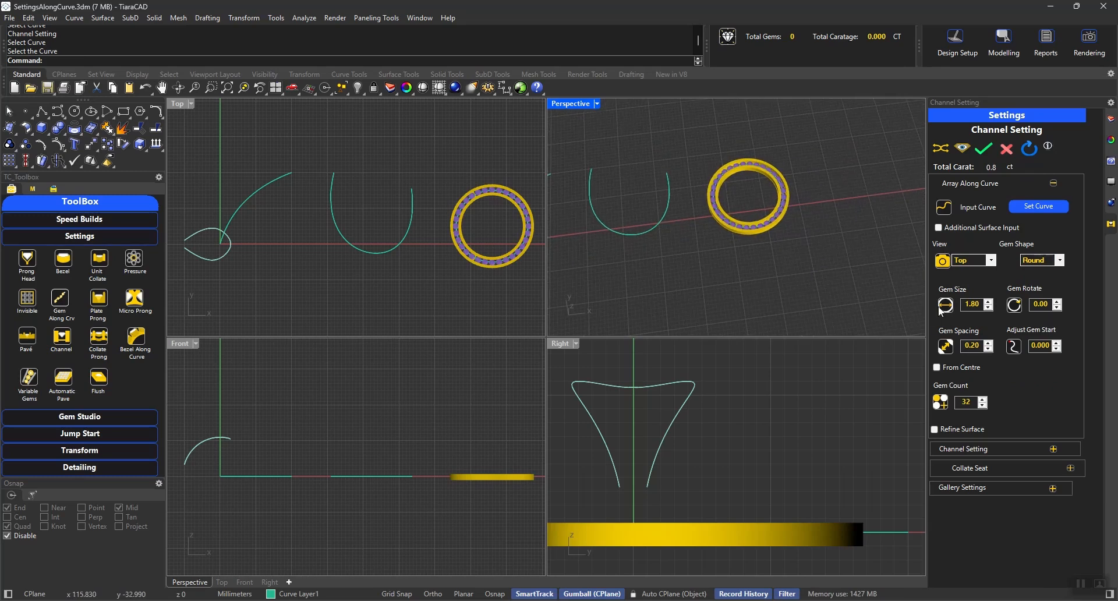
scroll(508, 212, up, 5)
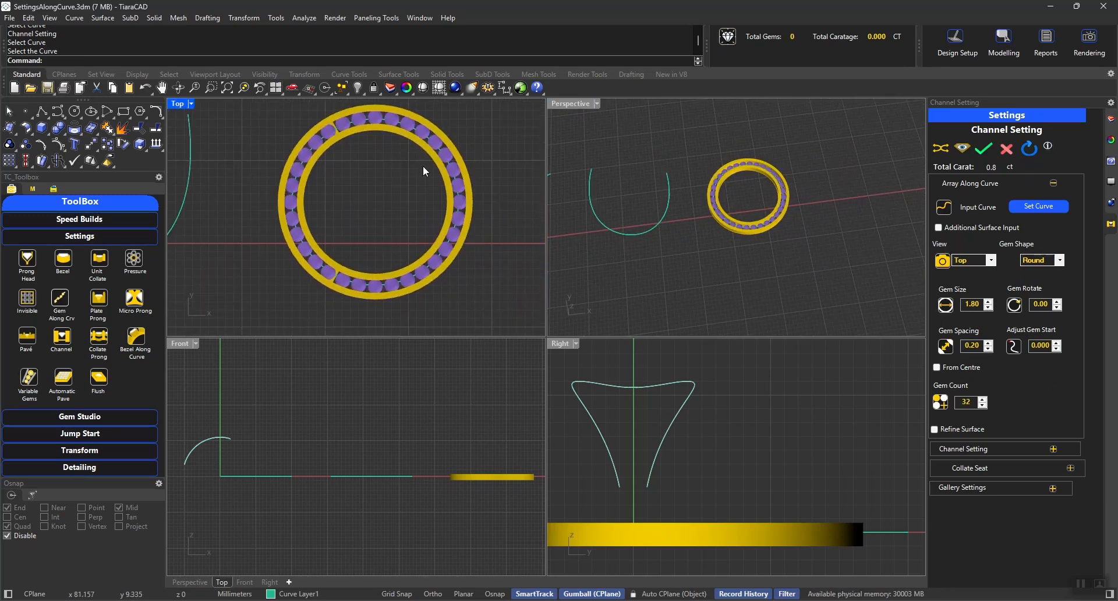
scroll(423, 165, up, 2)
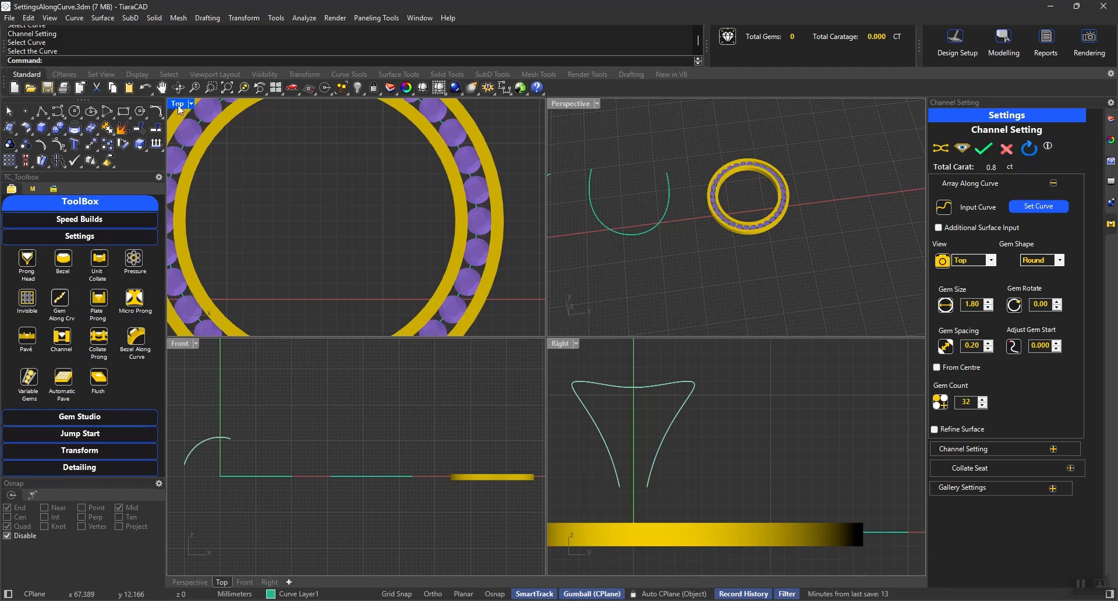
key(ctrl+m)
scroll(753, 242, up, 4)
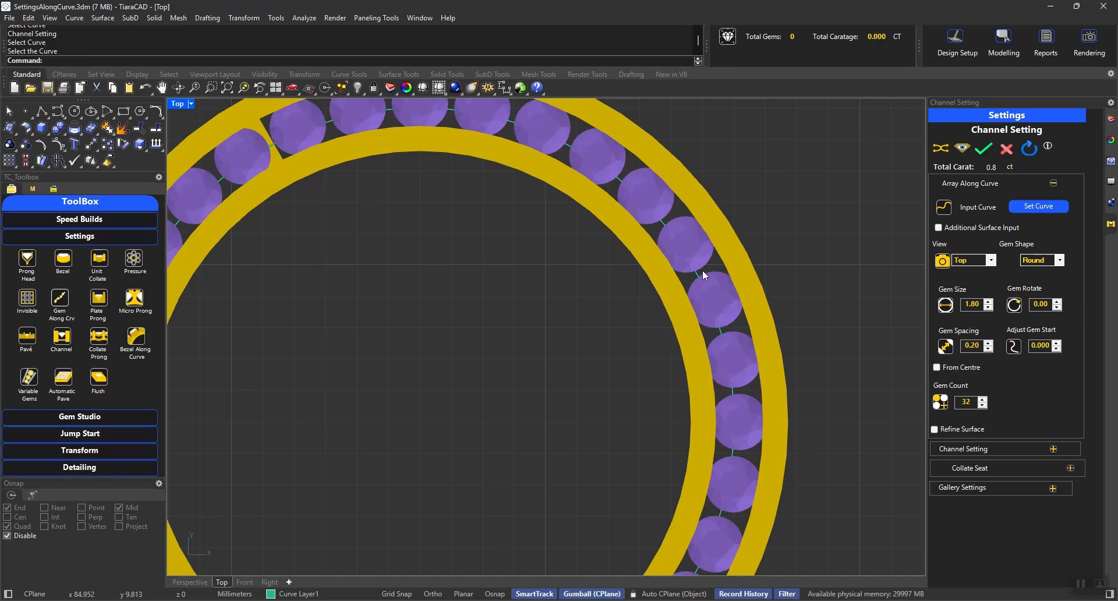
scroll(760, 269, down, 3)
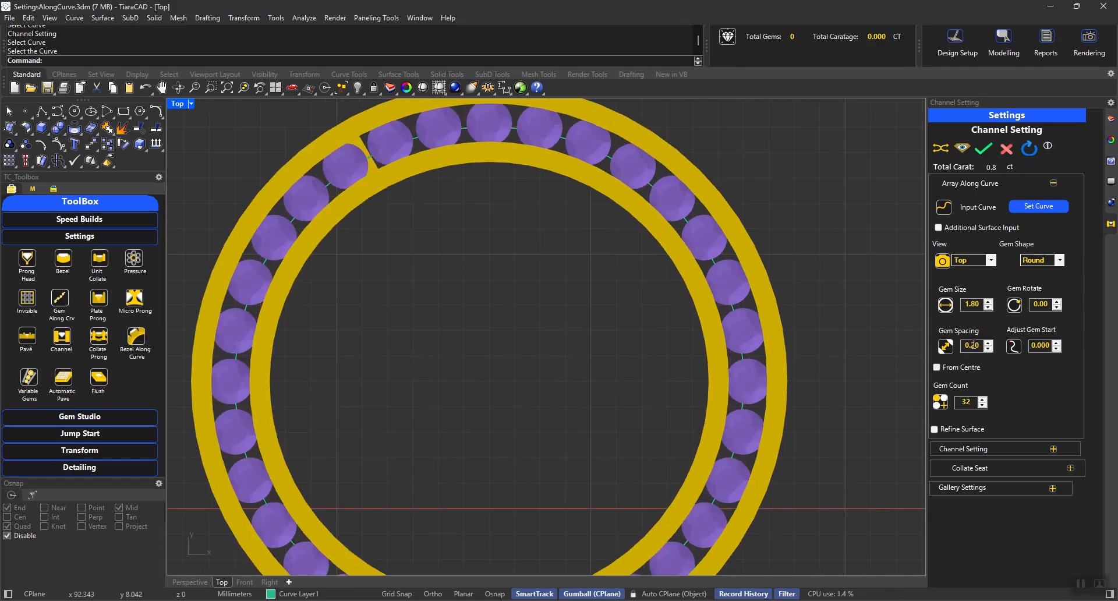
Step: Try Princess gems with 0.10 gem spacing around the circle, returning the gem shape to Round
click(1041, 261)
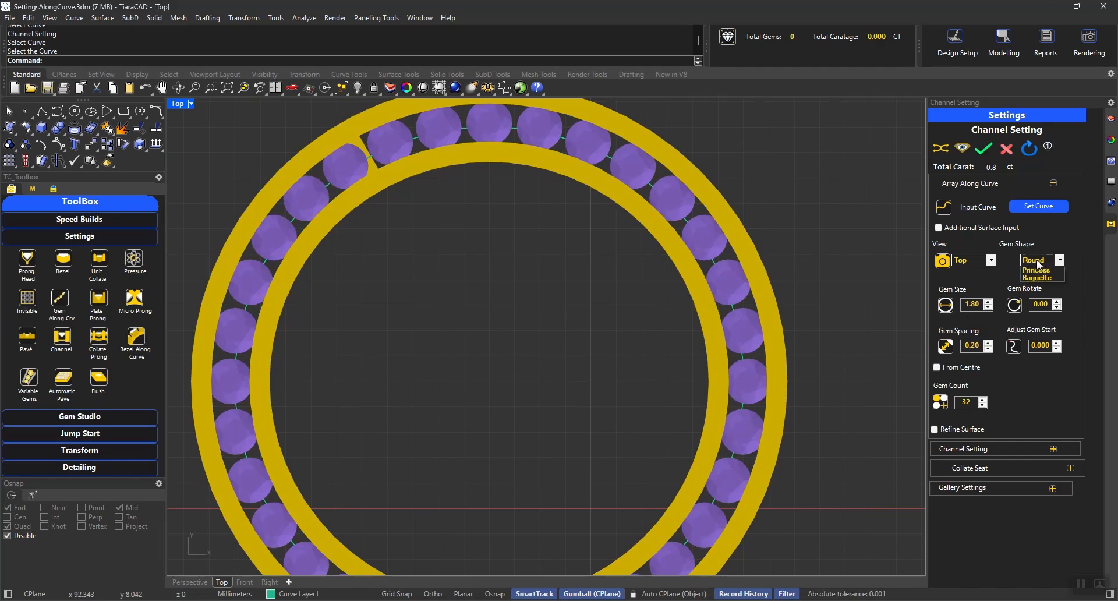
click(1046, 280)
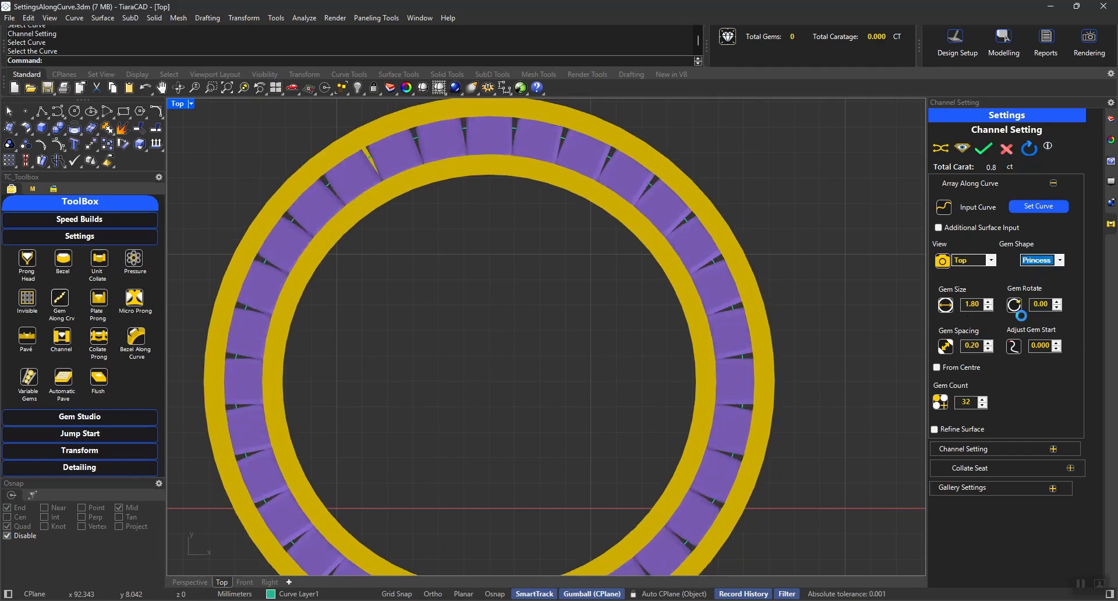
click(988, 349)
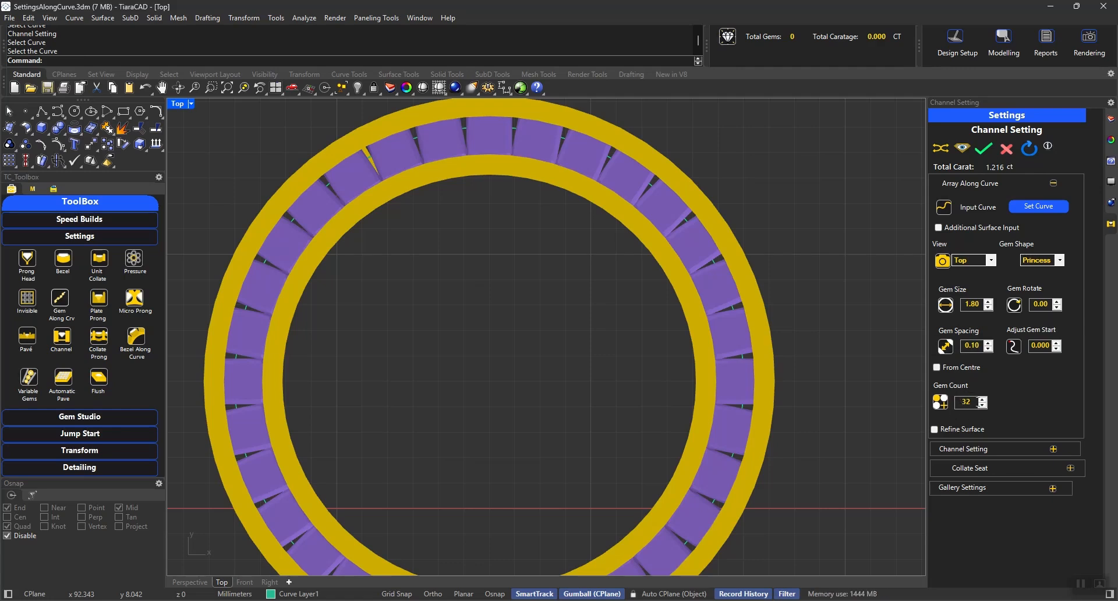
click(1035, 263)
click(1036, 272)
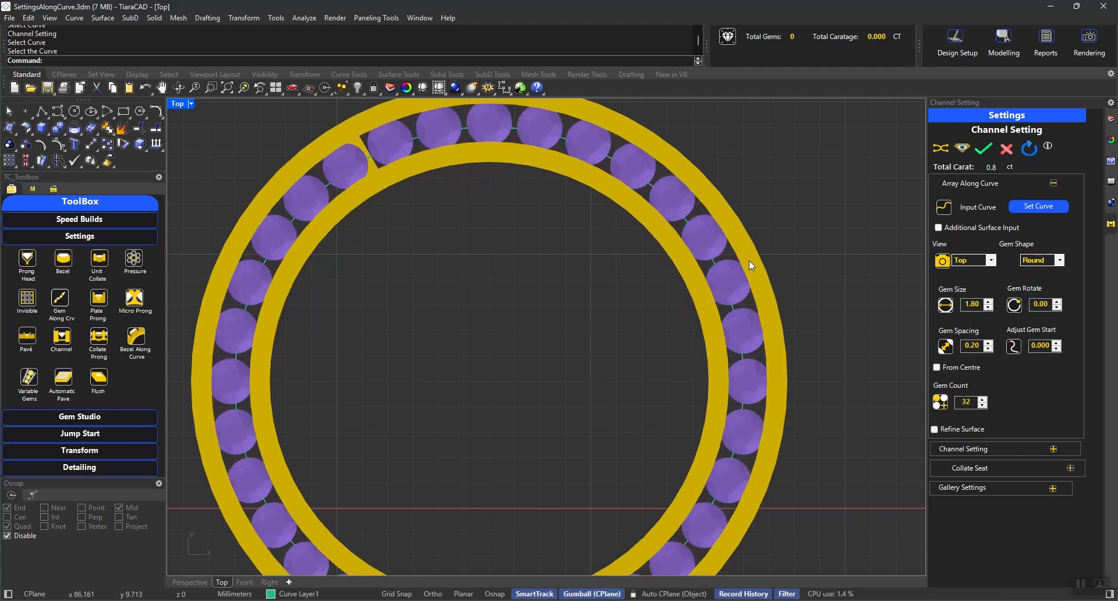
Step: Set the gem count around the circle to 30 and create the channel setting
click(983, 406)
click(983, 406)
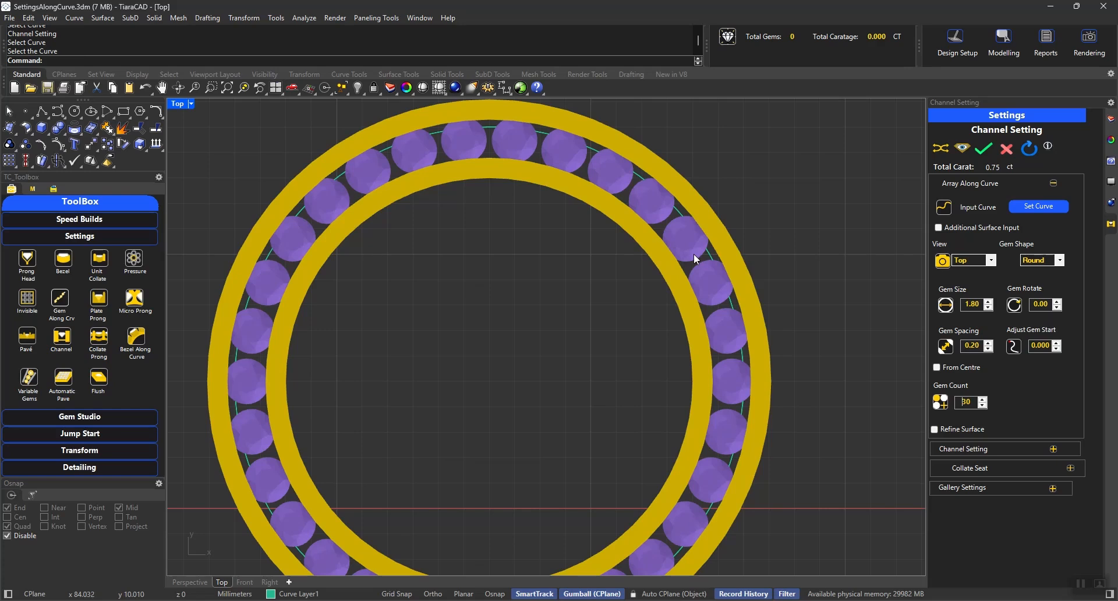
click(983, 149)
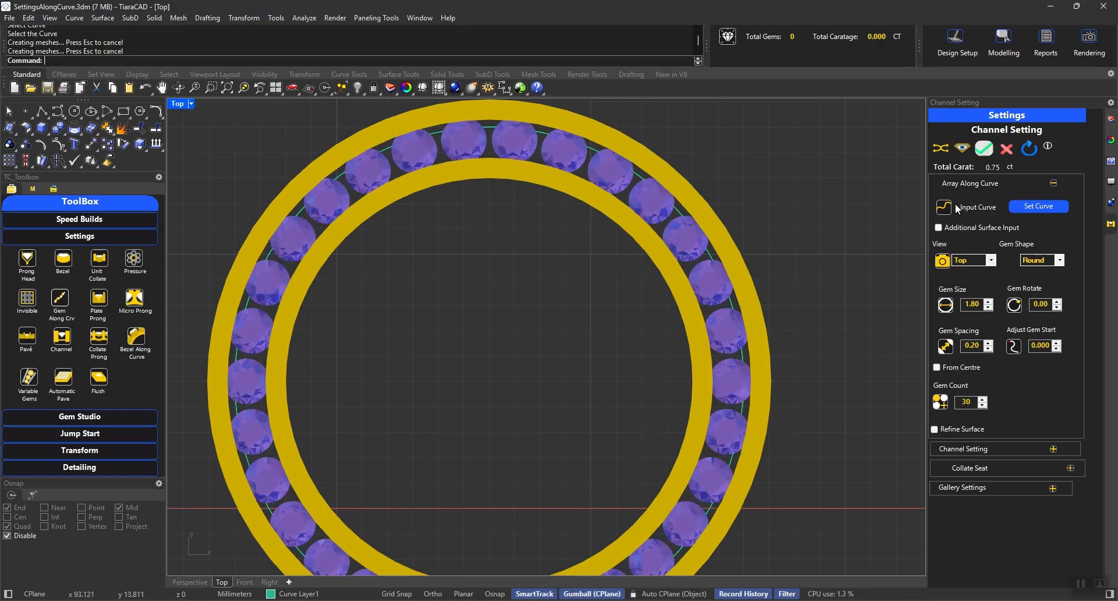
Step: Set the open arc starting at the origin as the input curve and array Round gems along it
click(190, 583)
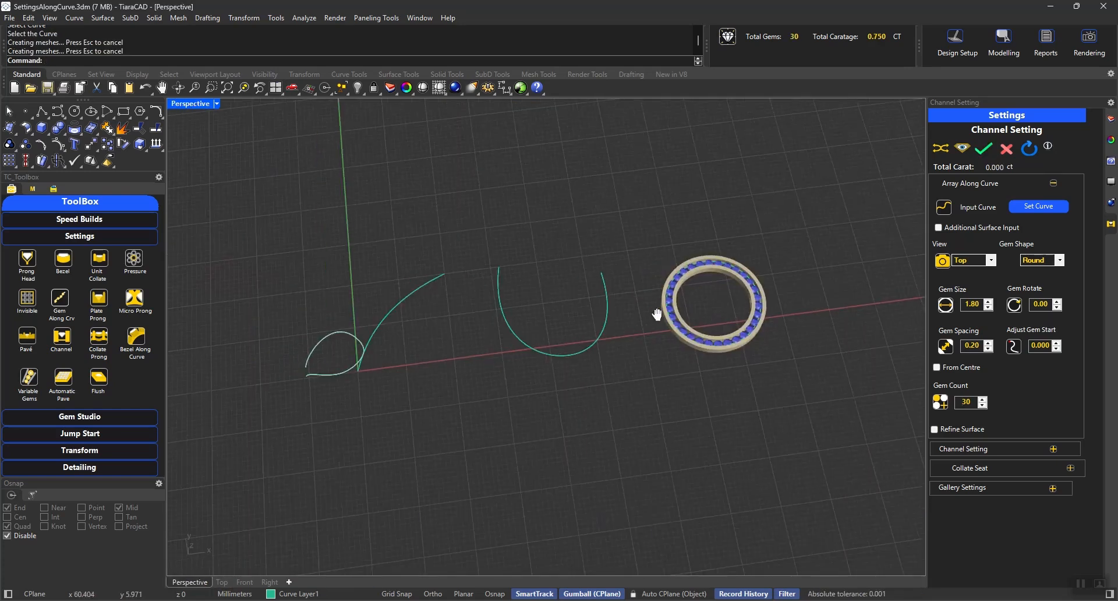
shift+right_drag(656, 314, 714, 308)
right_drag(502, 334, 452, 306)
scroll(452, 305, up, 5)
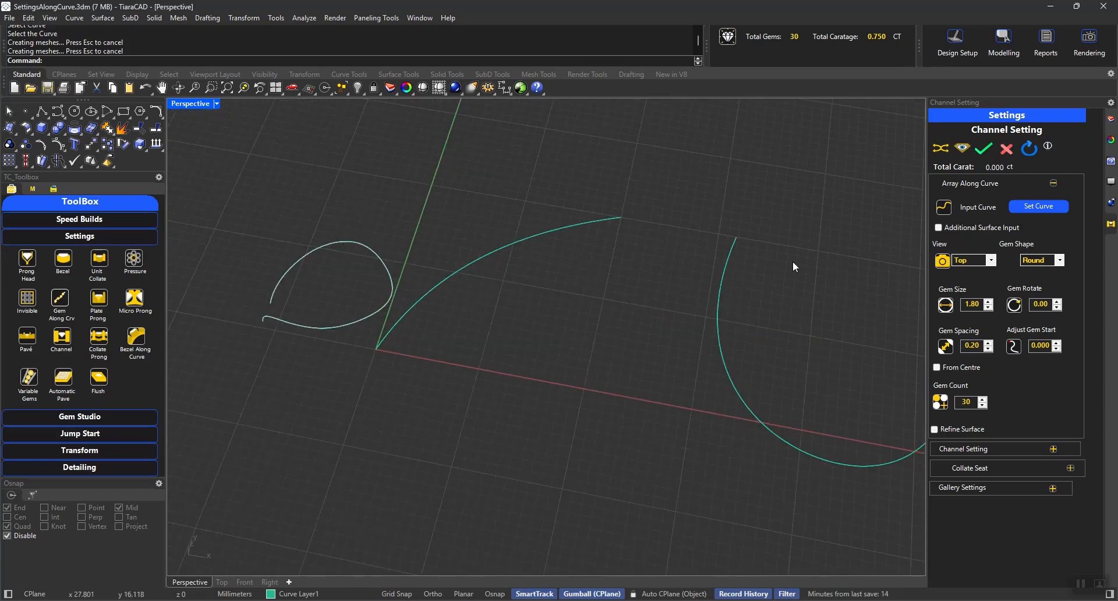
click(1041, 207)
click(537, 240)
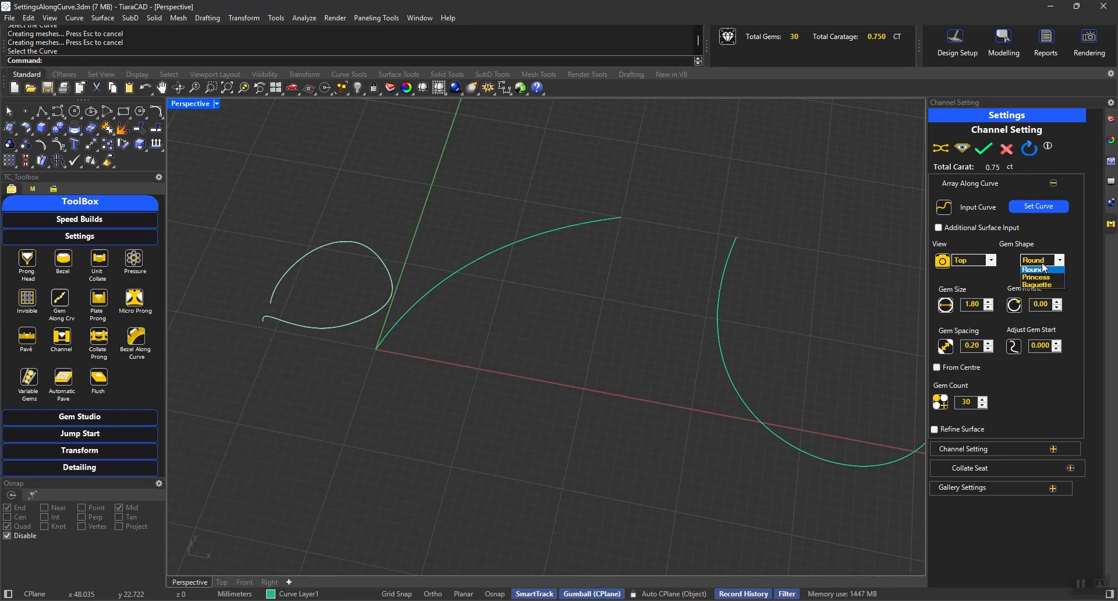
click(1042, 269)
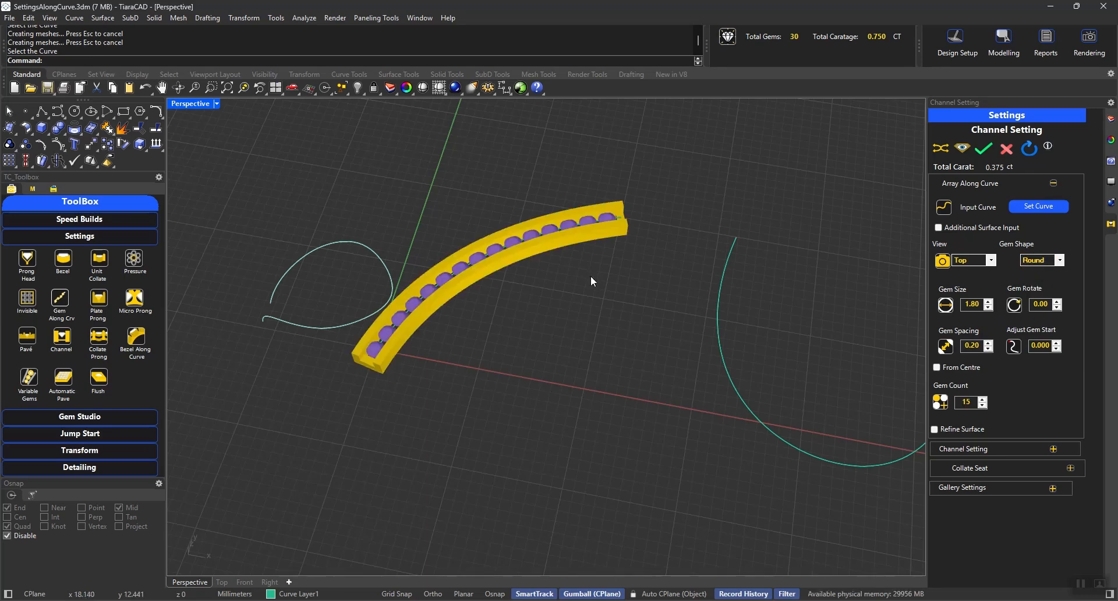
Step: Set the support count of the arc's channel setting to 6
right_drag(590, 275, 653, 351)
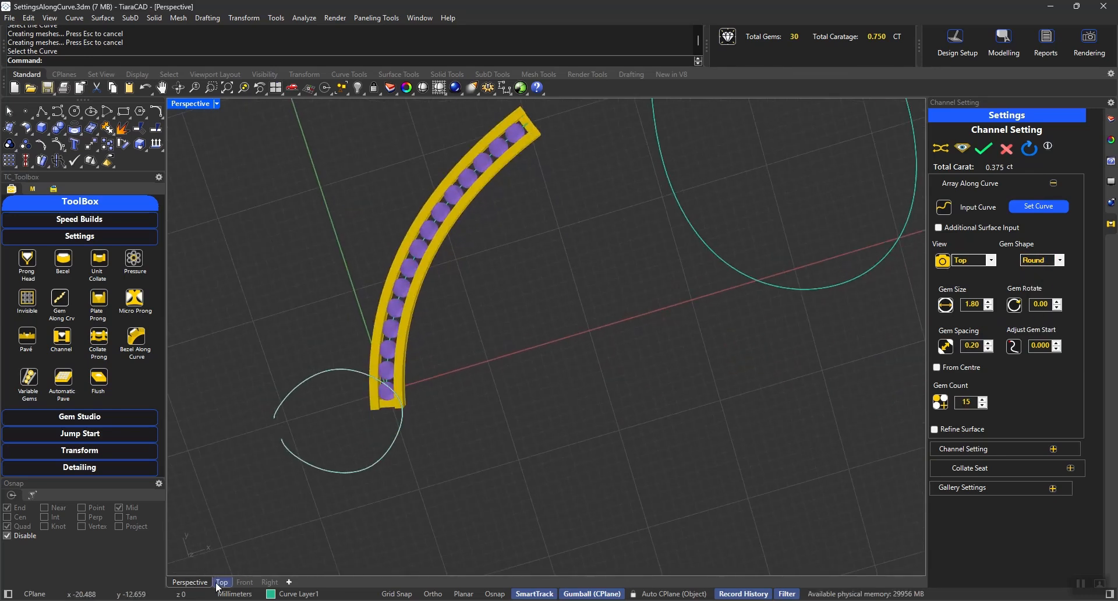
right_drag(547, 304, 669, 407)
click(975, 450)
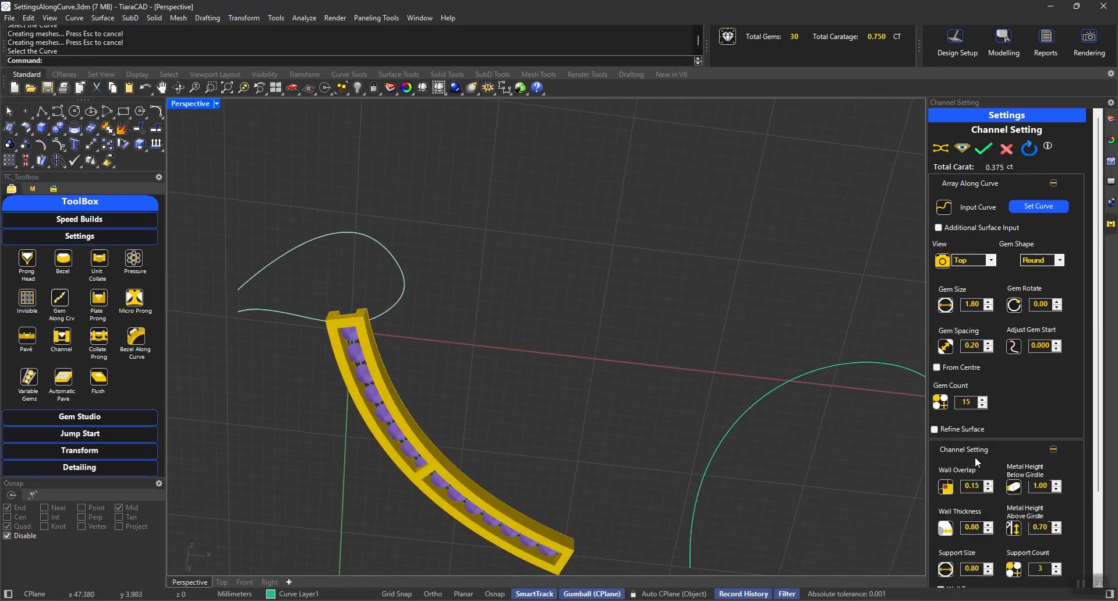
click(1056, 566)
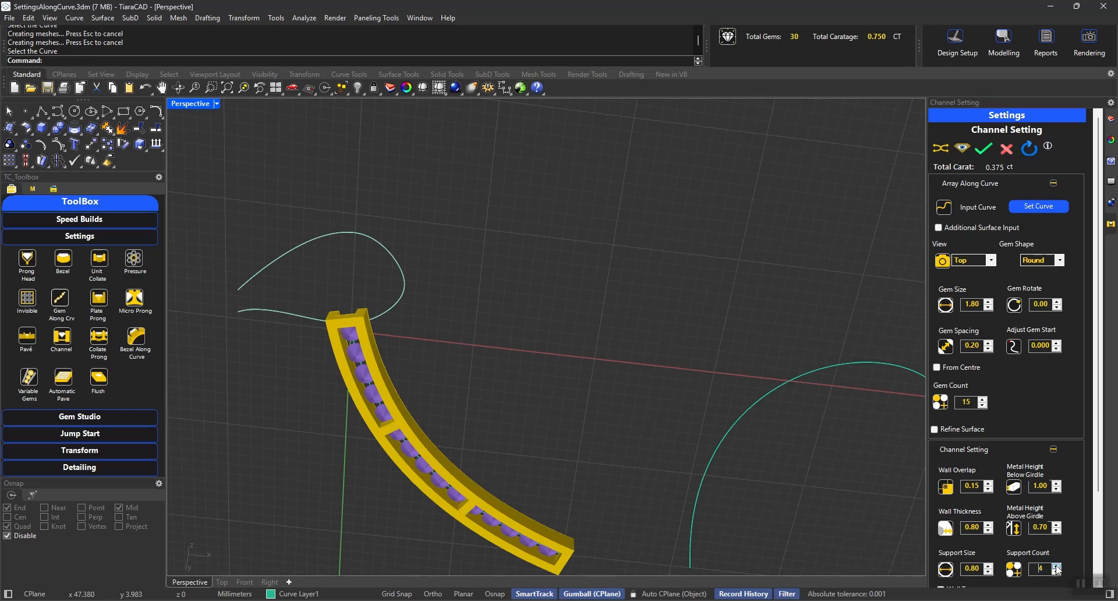
click(1056, 565)
click(1056, 565)
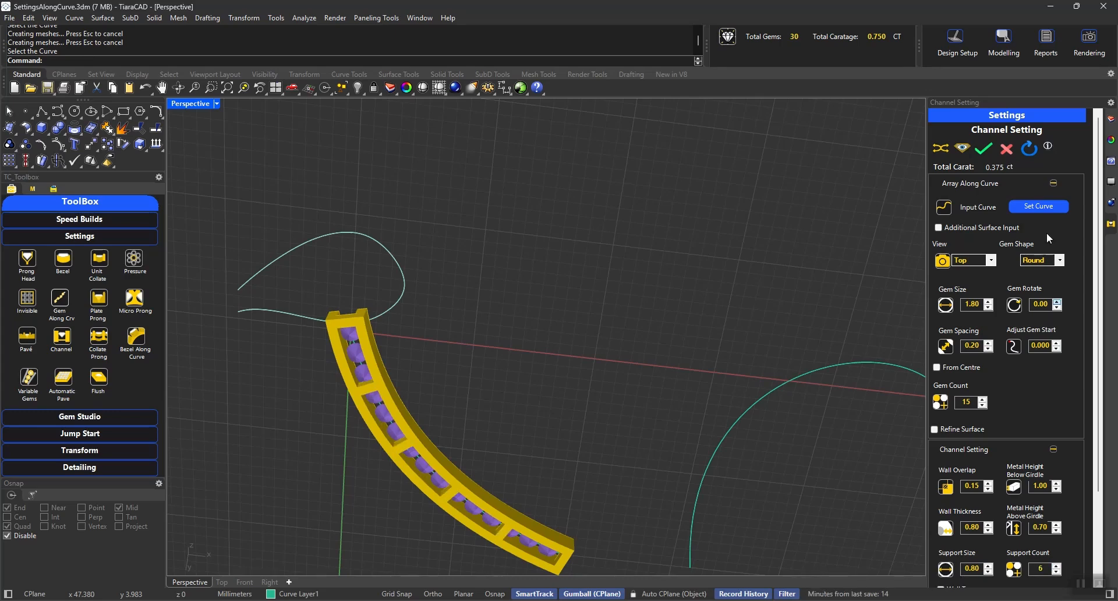
Step: Set the channel's wall thickness to 0.75 and its metal height above the girdle to 0.65
right_drag(492, 371, 430, 361)
scroll(405, 320, up, 10)
right_drag(408, 322, 571, 252)
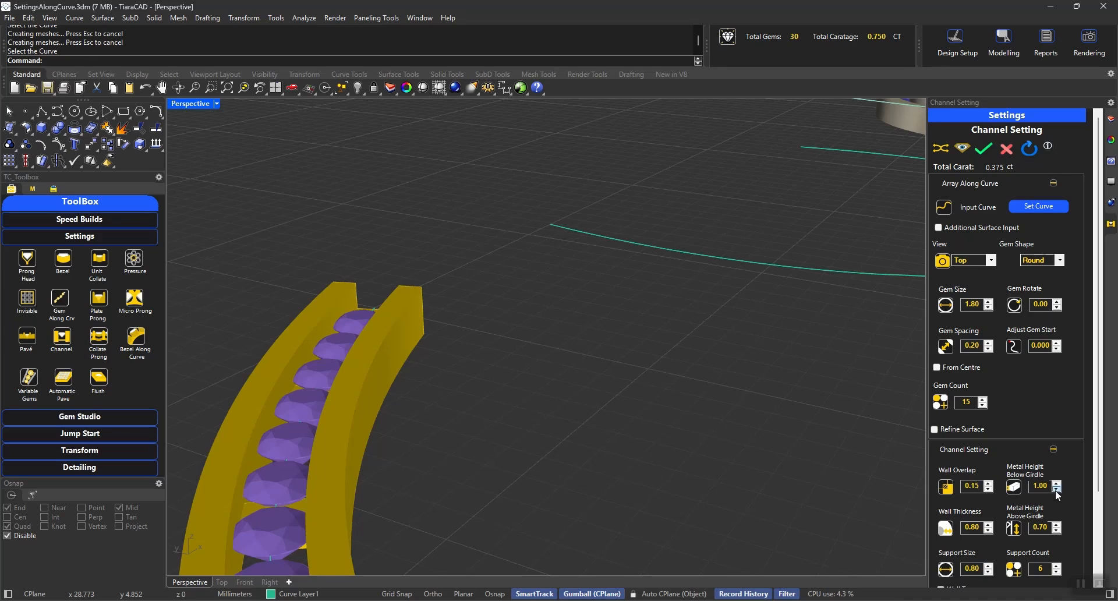
right_drag(622, 463, 555, 477)
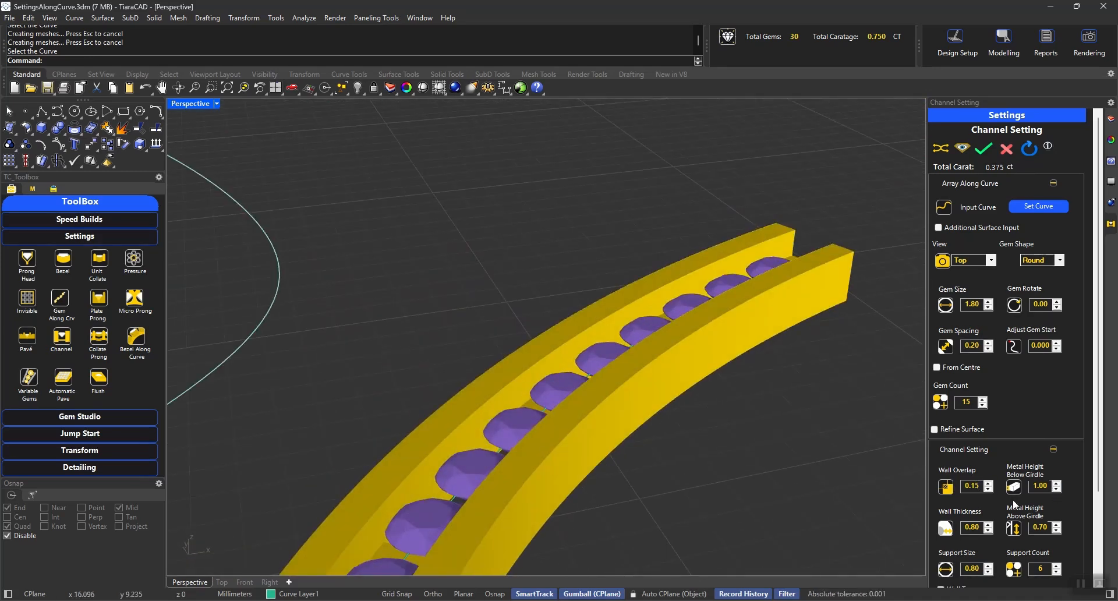
click(988, 531)
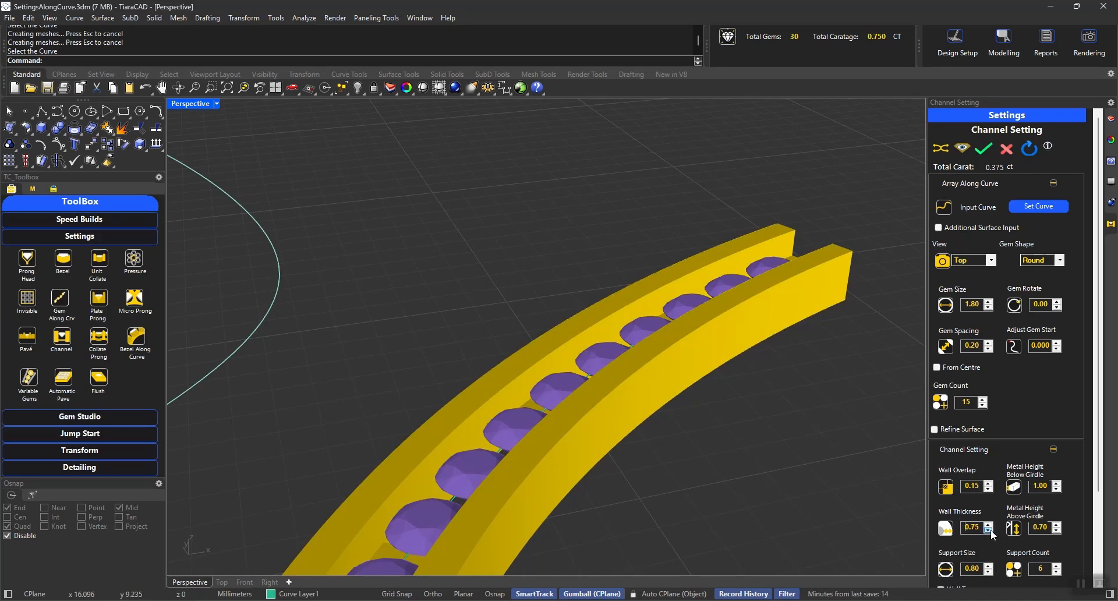
click(1057, 530)
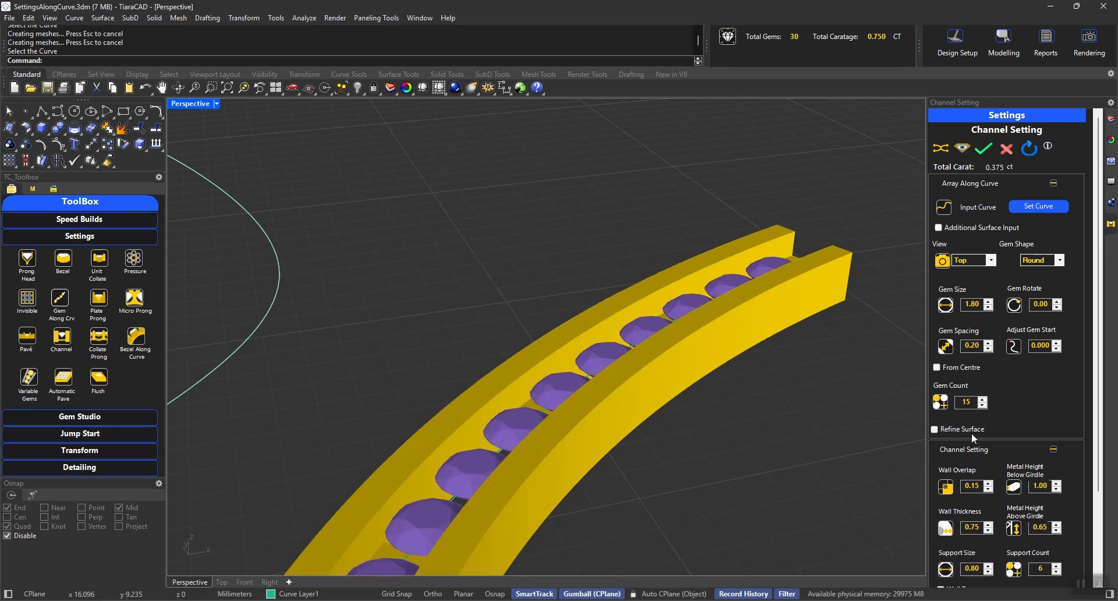
Step: Inspect the arc's channel walls from the top and enable Wall Taper
scroll(971, 432, down, 2)
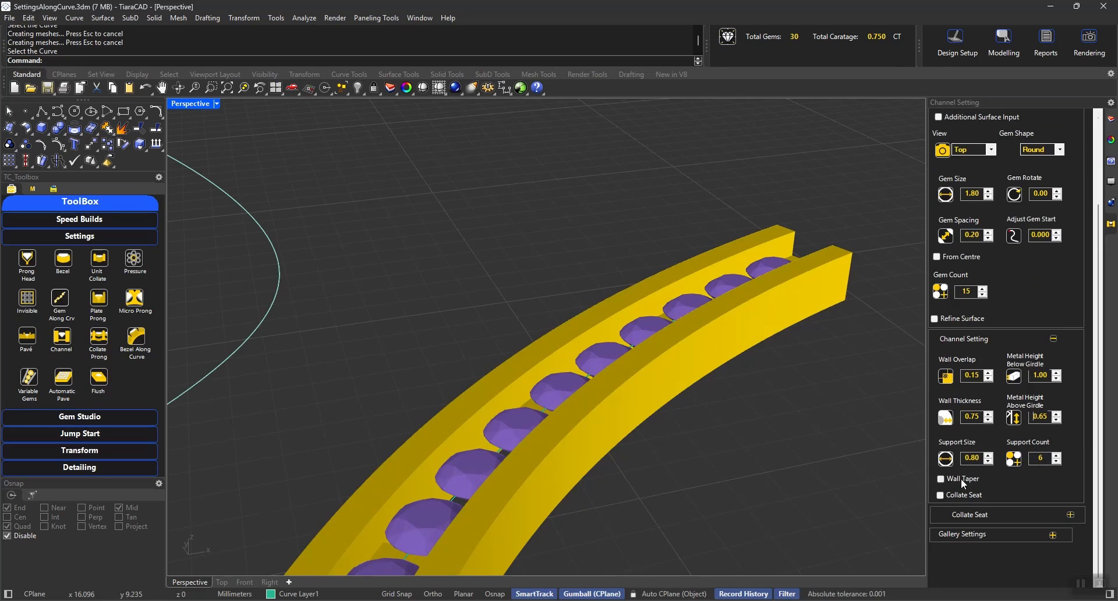
click(221, 582)
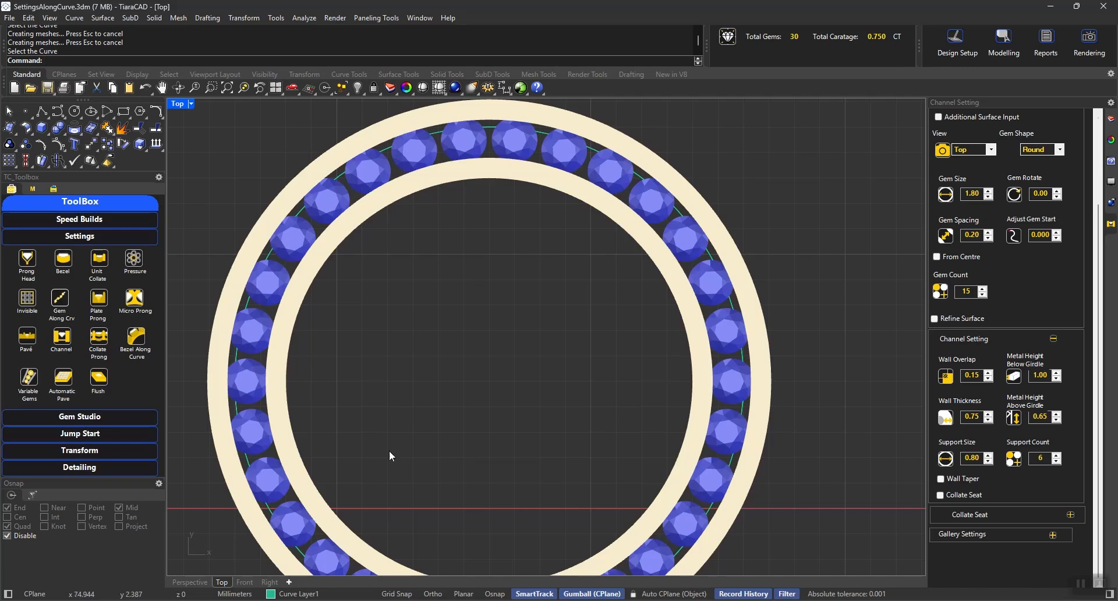
right_drag(389, 452, 721, 457)
scroll(725, 369, down, 10)
right_drag(350, 345, 710, 409)
scroll(510, 410, up, 12)
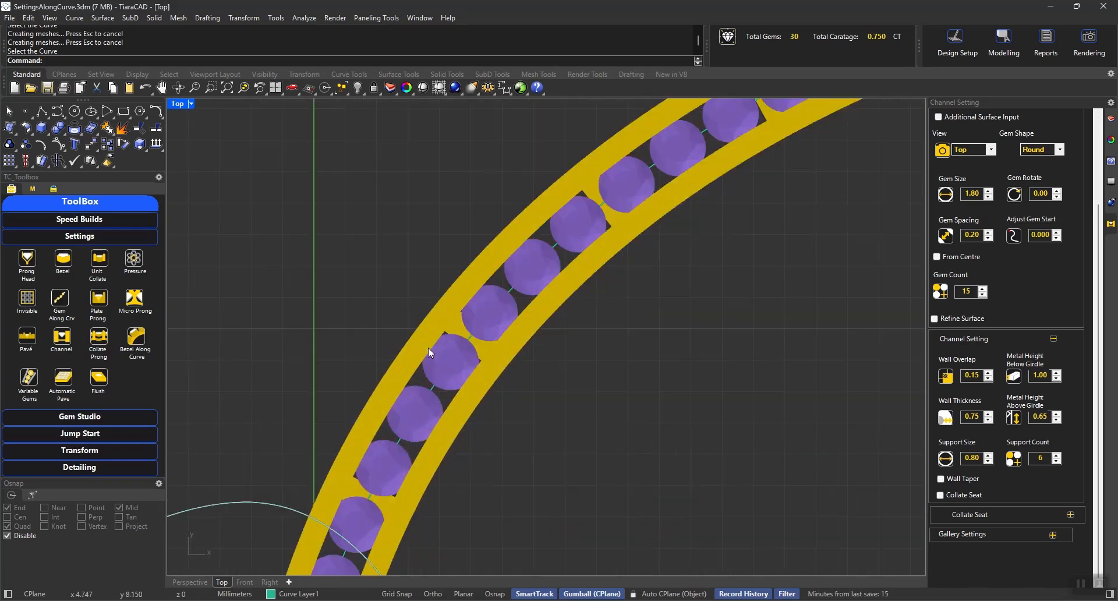
scroll(429, 350, up, 5)
click(940, 479)
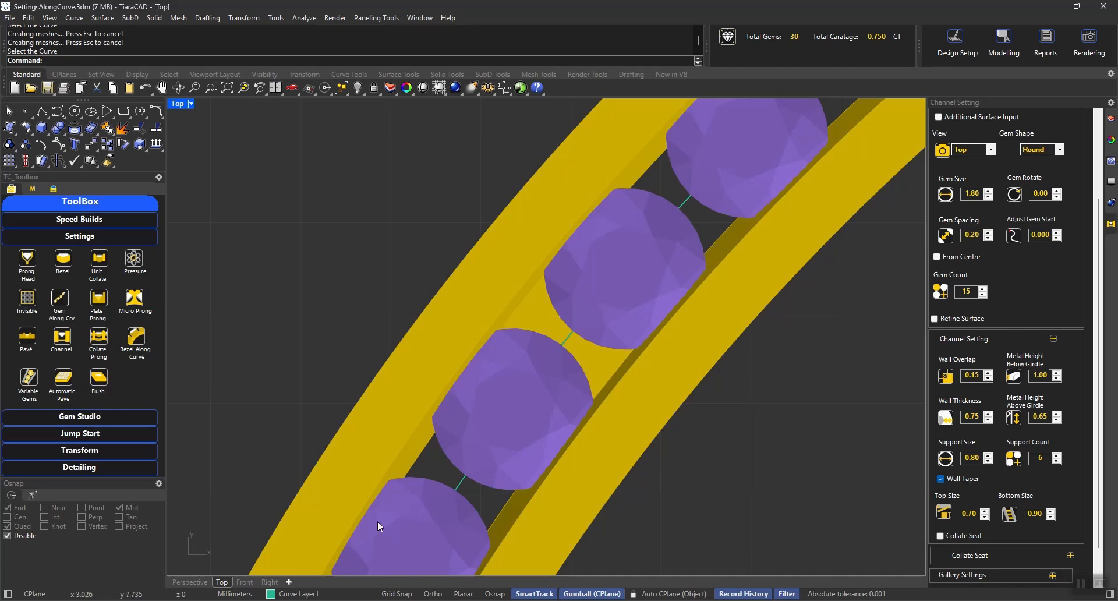
Step: Set the channel's support count to 2, leaving supports only at the arc's ends
click(191, 582)
right_drag(615, 464, 668, 488)
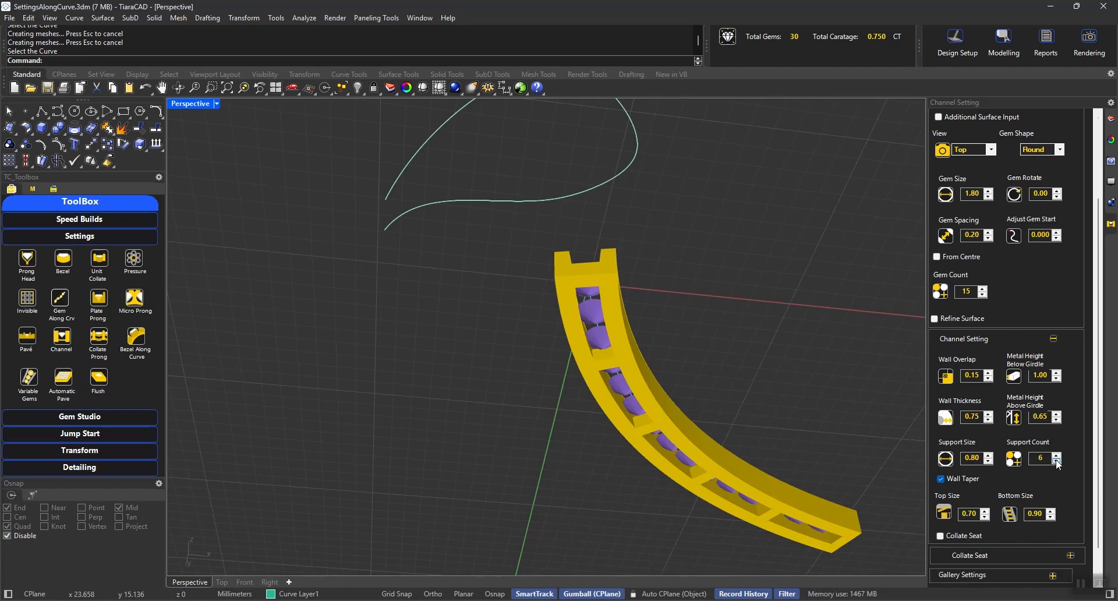
text(2)
key(Return)
Step: Add collate seats under the gems in the arc's channel and inspect them in perspective
click(962, 532)
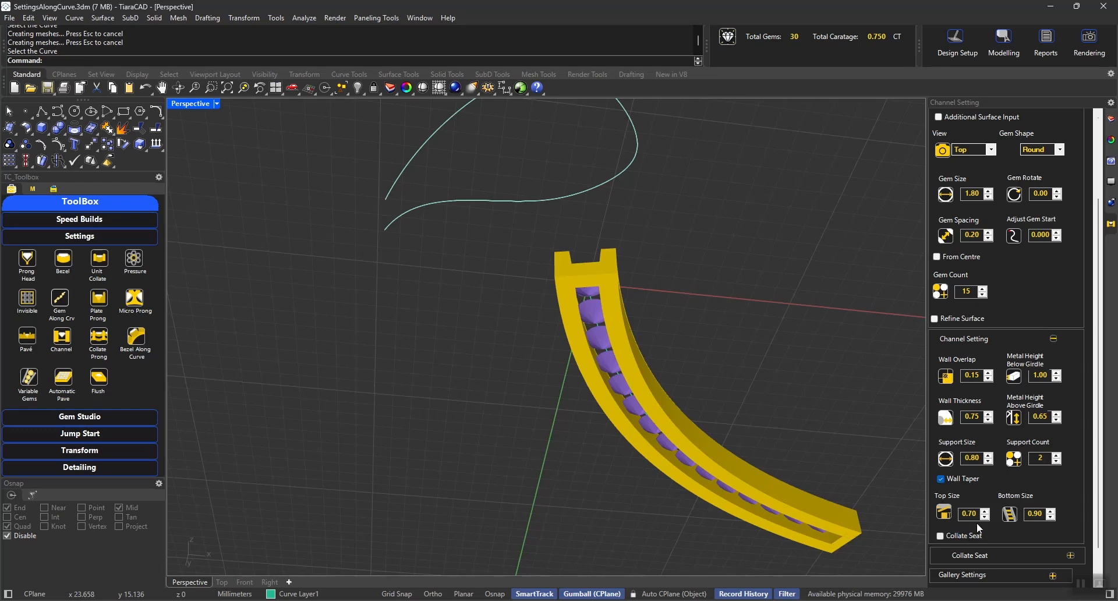
right_drag(722, 292, 629, 442)
scroll(746, 439, up, 5)
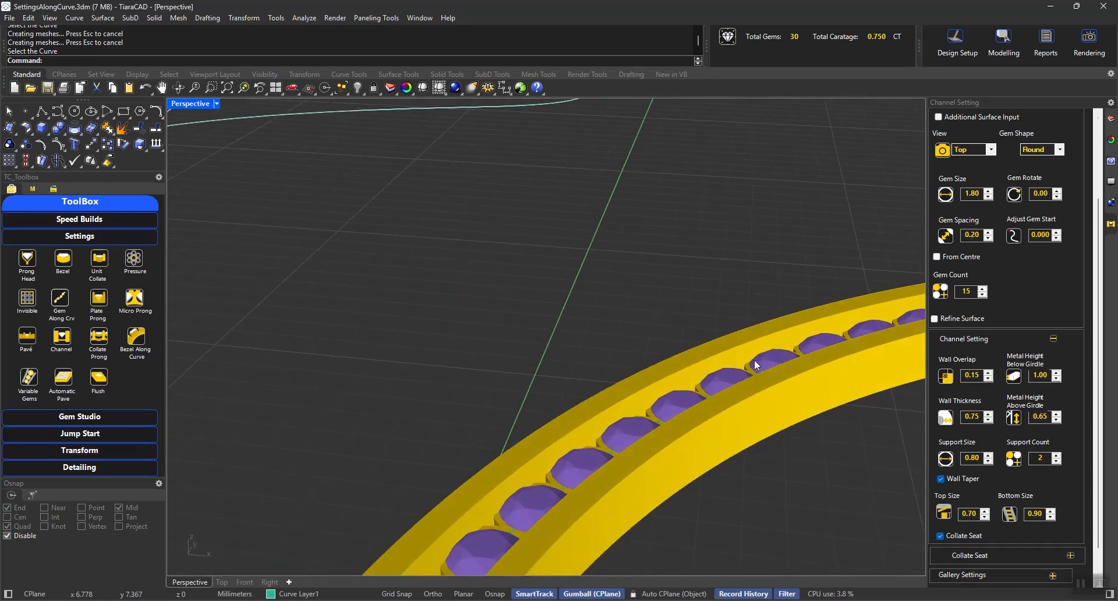
Step: Set the metal height of the collate seats to 0.70
click(970, 557)
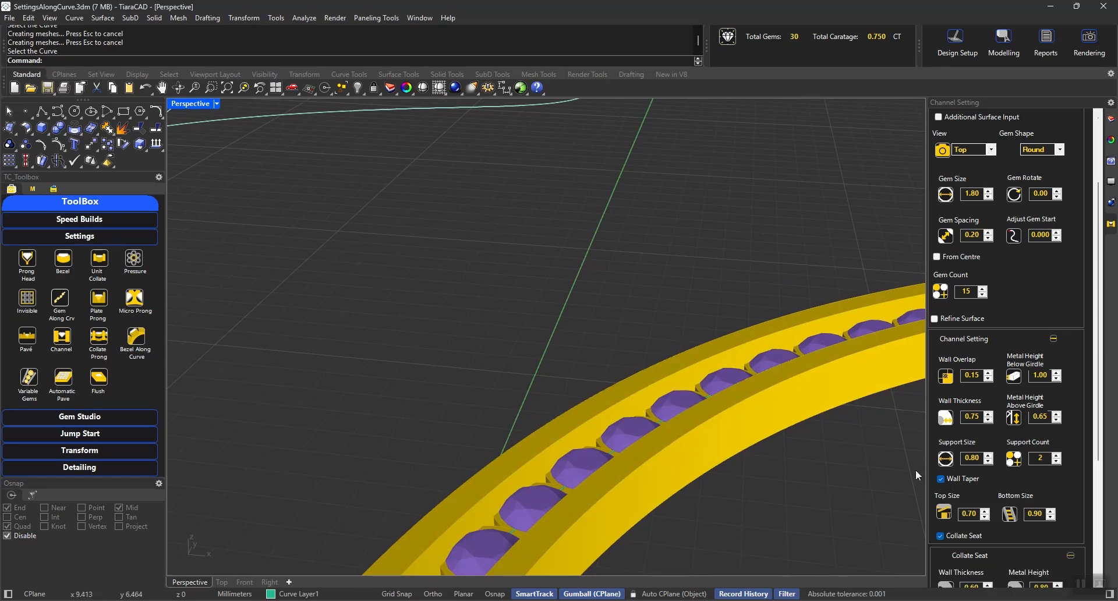
scroll(915, 469, down, 2)
right_drag(798, 428, 704, 382)
scroll(518, 509, up, 4)
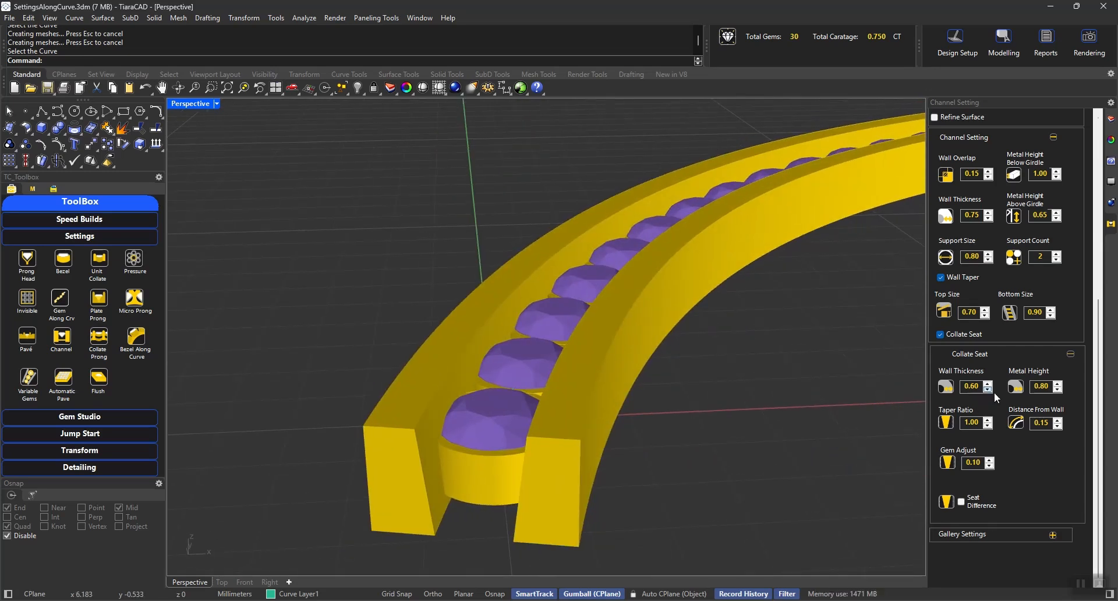
click(1056, 389)
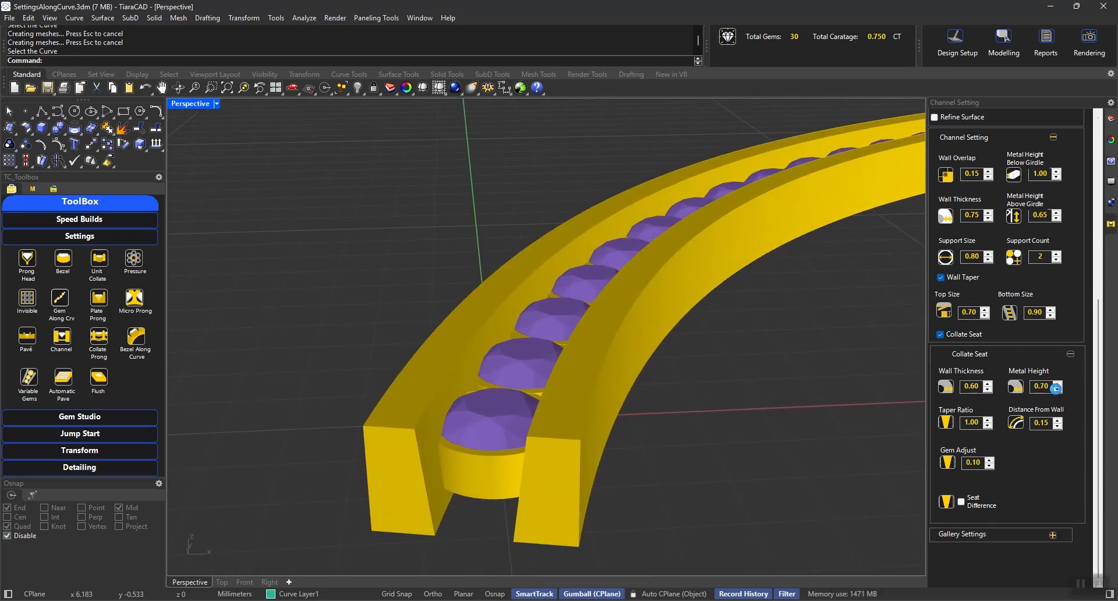
Step: Set the collate seats' metal height to 0.60, distance from wall to 0.05 and gem adjust to 0.00, with Seat Difference enabled
click(1056, 389)
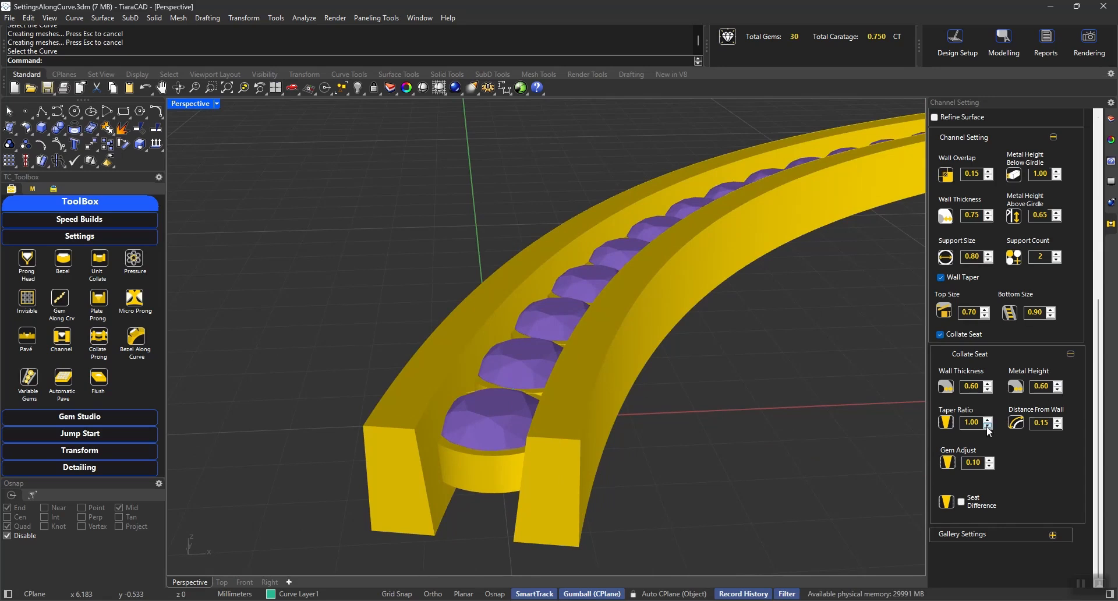
click(1058, 425)
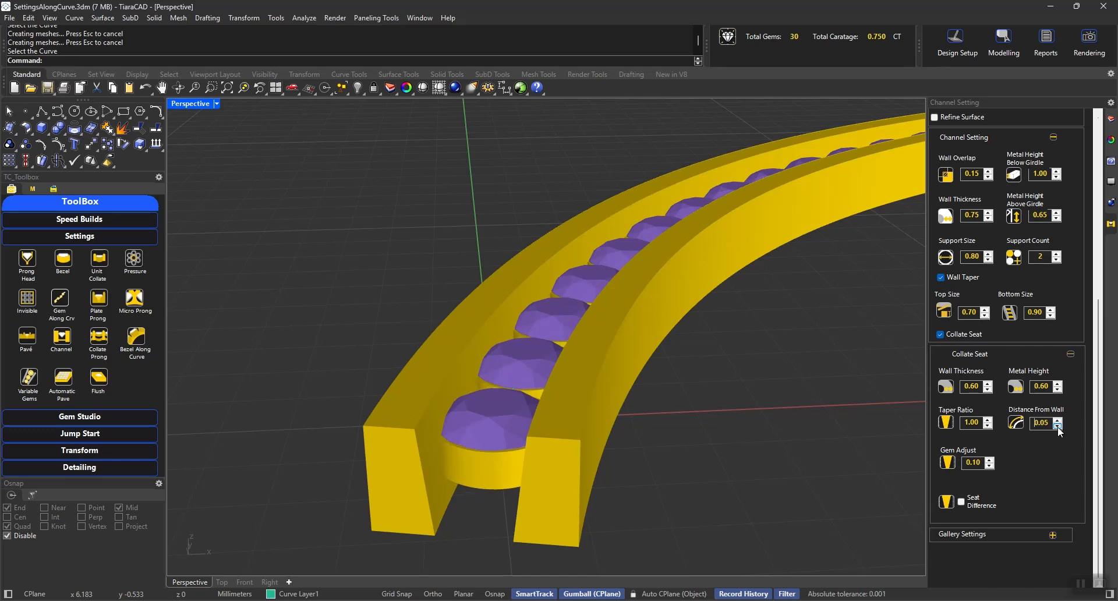
click(961, 501)
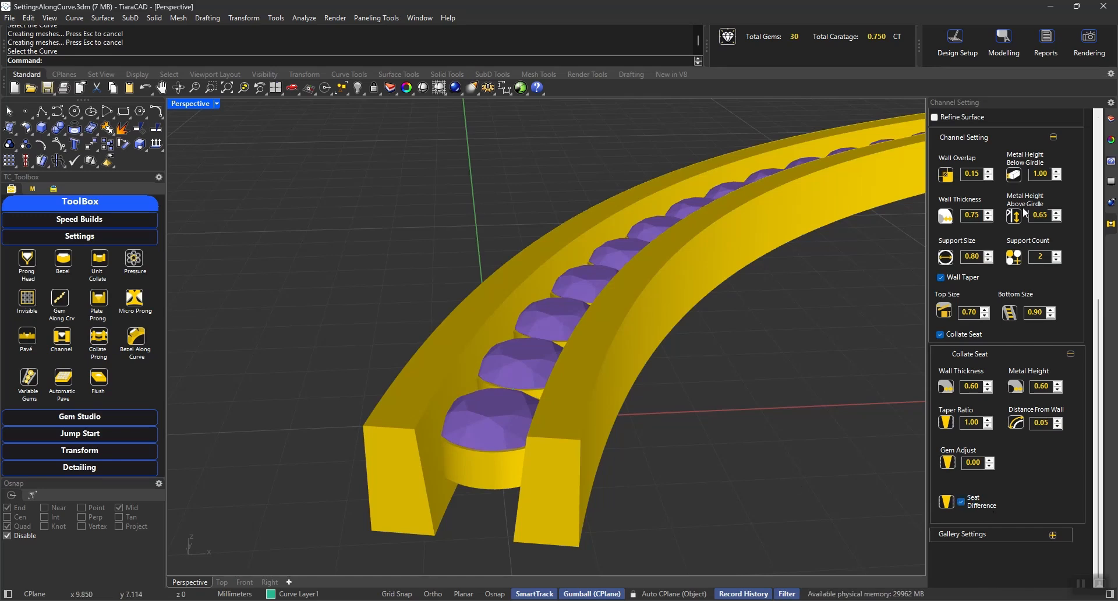
Step: Turn off the gem preview to examine how Seat Difference cuts the collate seats along the arc
click(1098, 128)
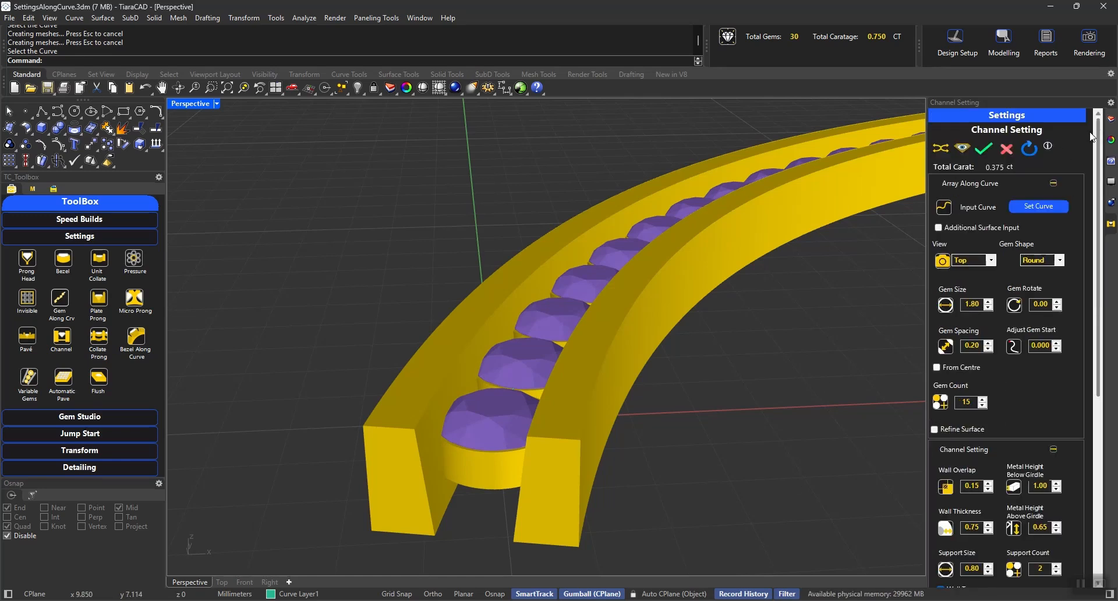
click(962, 150)
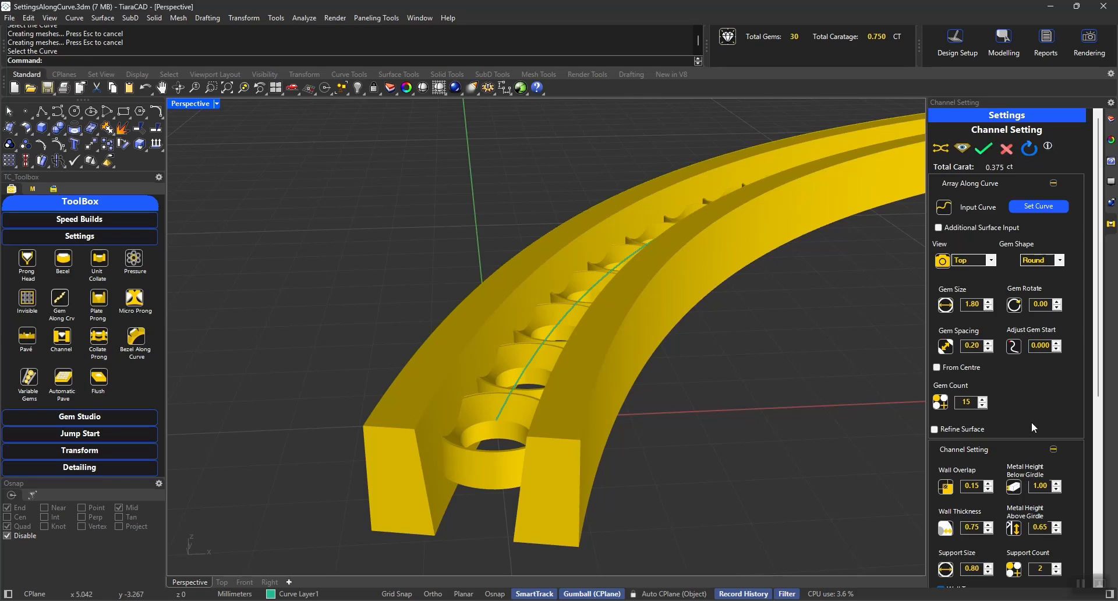
scroll(1032, 421, down, 5)
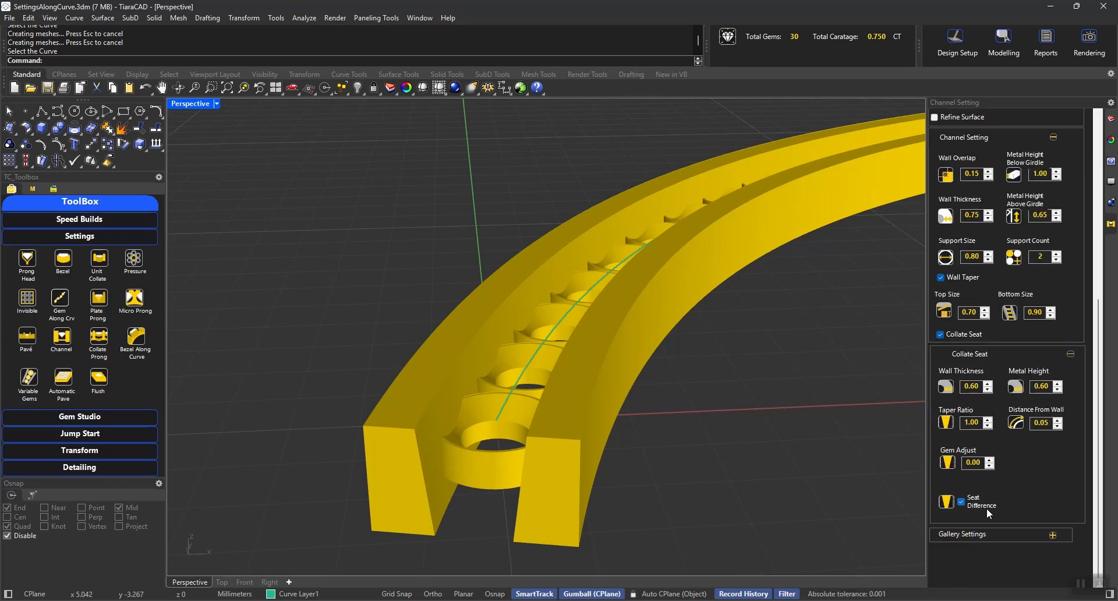
Step: Try the gallery option on the arc's channel and switch it off again
click(959, 535)
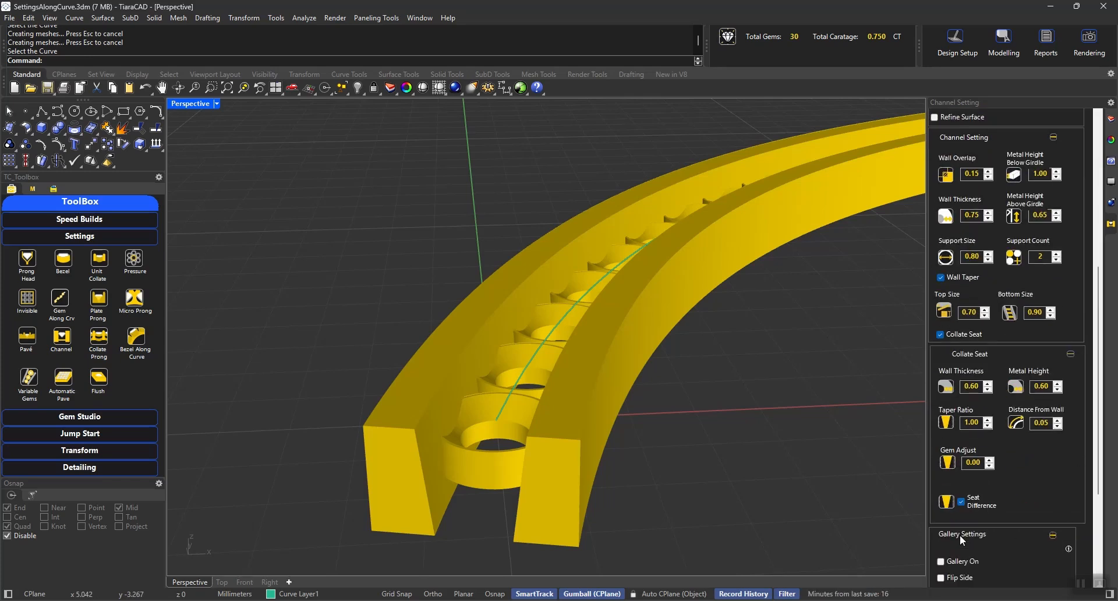
click(958, 559)
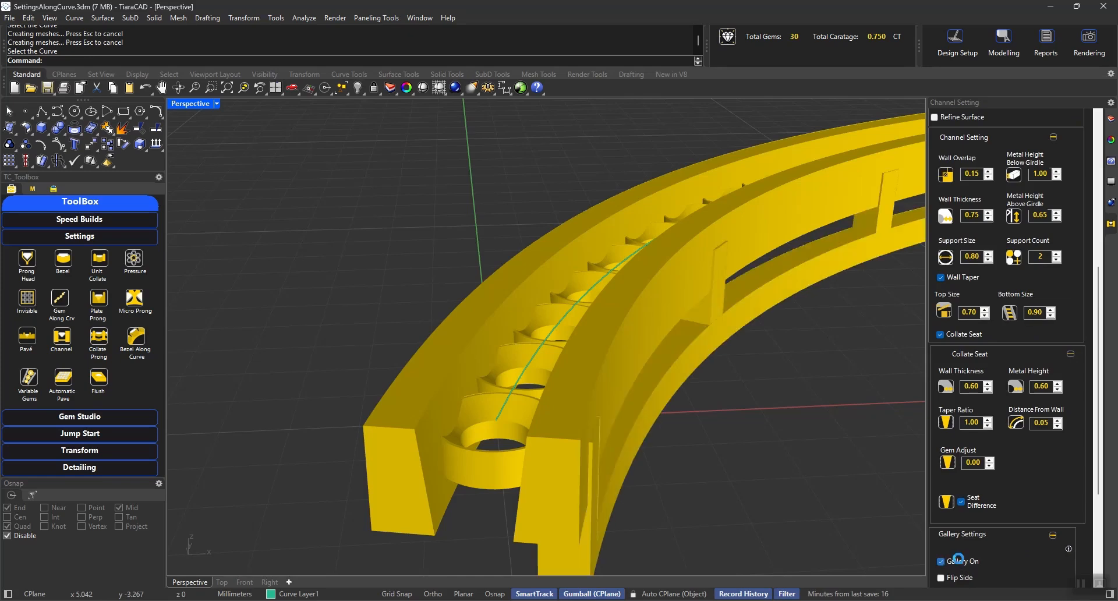
click(957, 559)
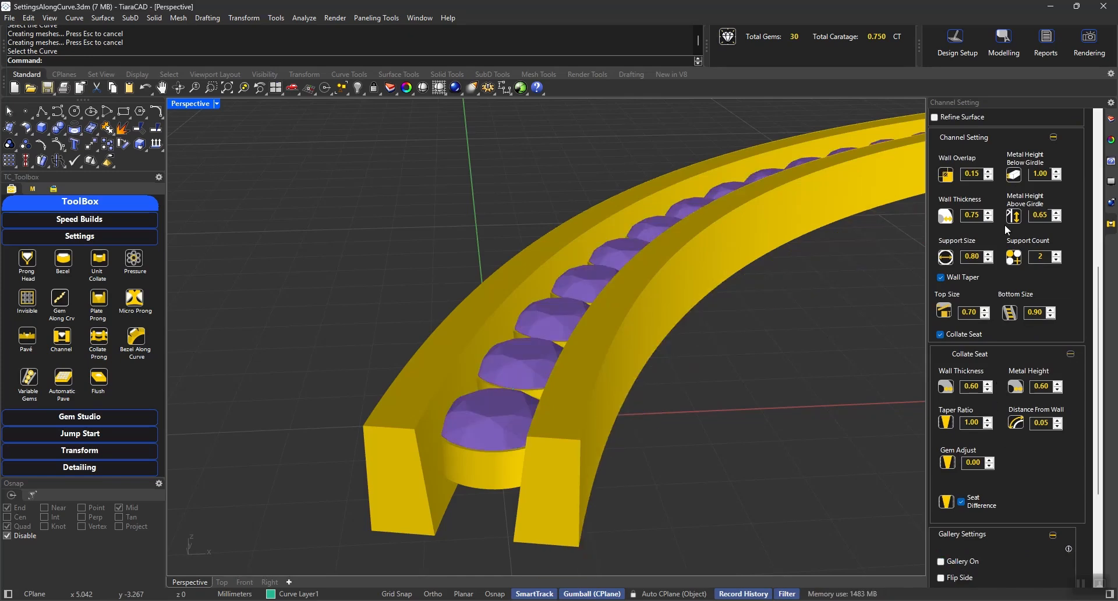
Step: Build the arc's channel setting and hide its gems to inspect the seats between the walls
click(1097, 132)
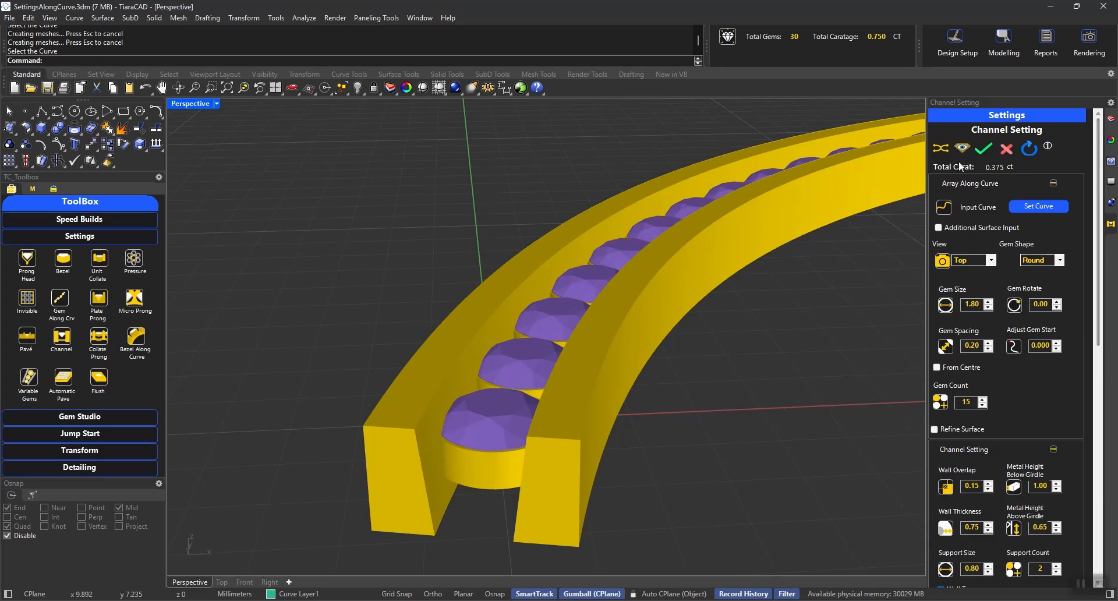
click(987, 150)
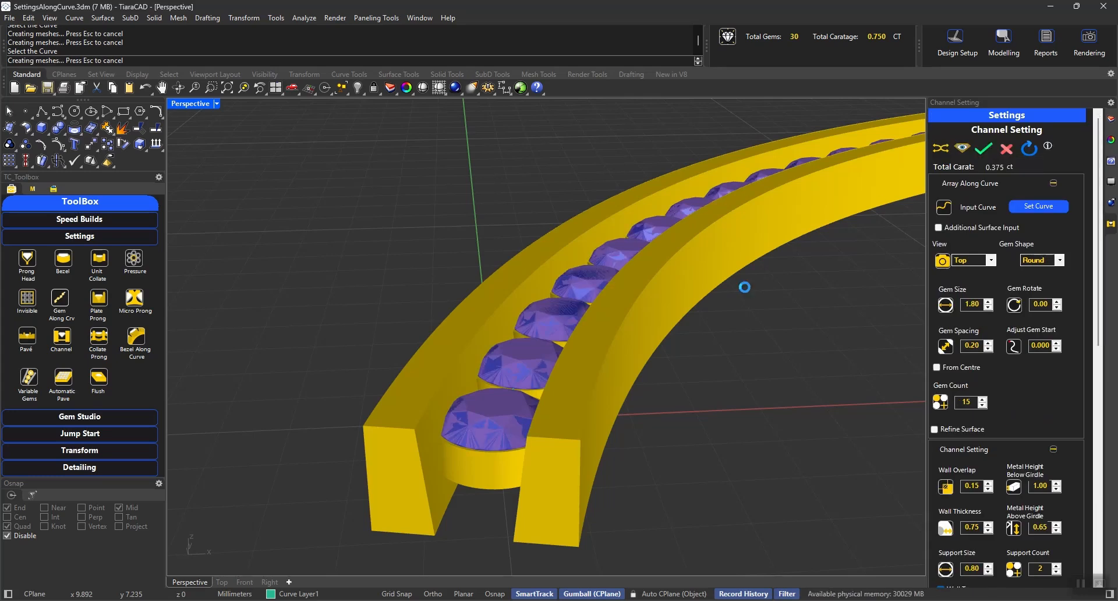
key(ctrl+h)
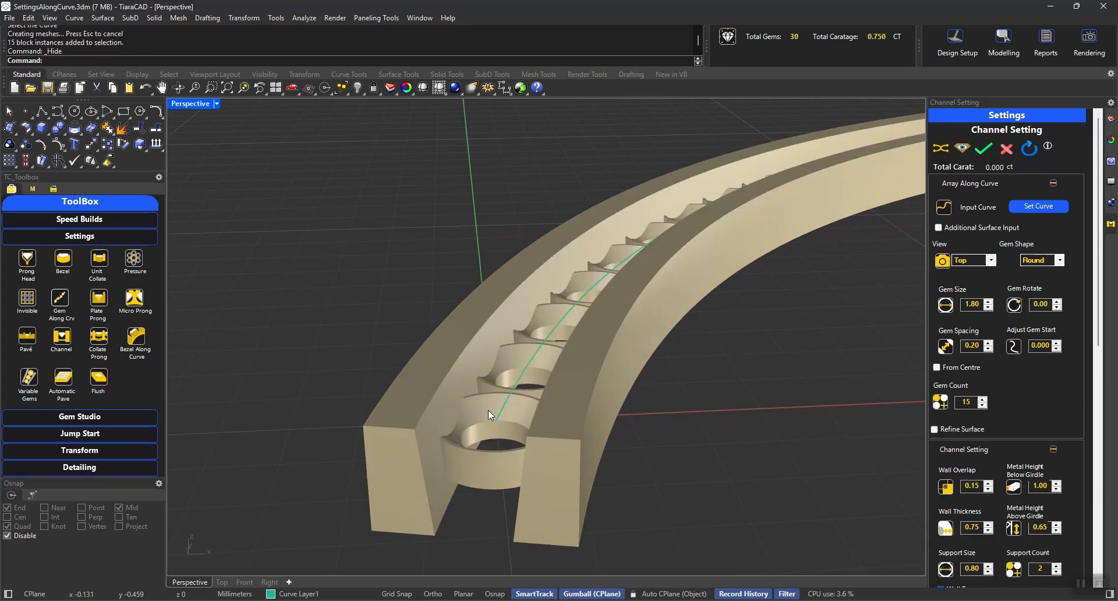
mouse_move(668, 365)
right_down()
mouse_move(642, 378)
mouse_move(693, 410)
mouse_move(662, 383)
right_up()
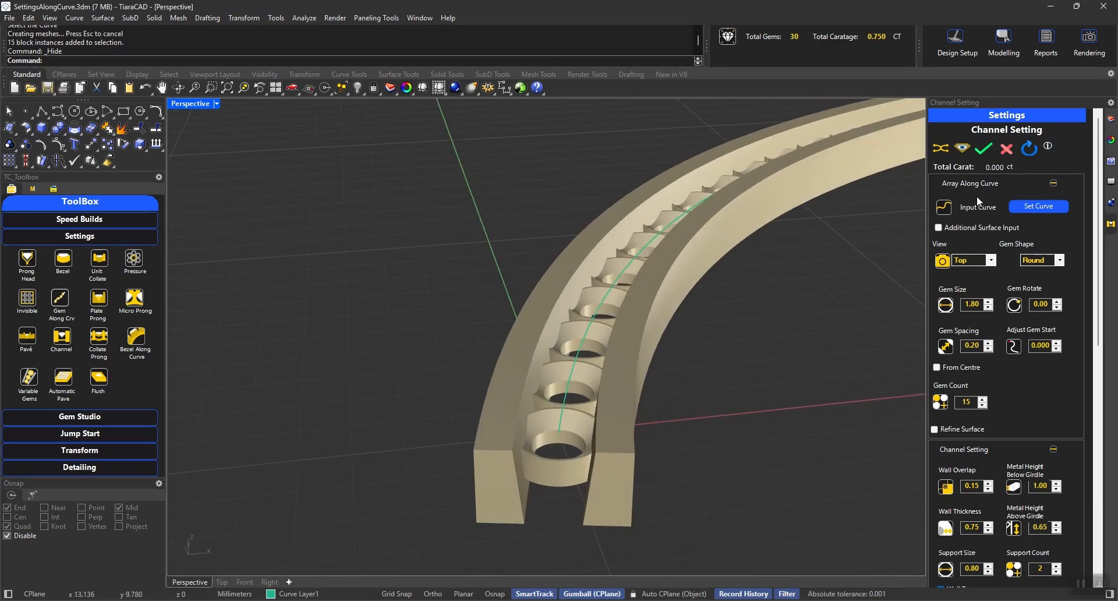
Step: Ungroup the arc's metal parts and group only the collate seats, leaving the two channel walls separate
click(515, 462)
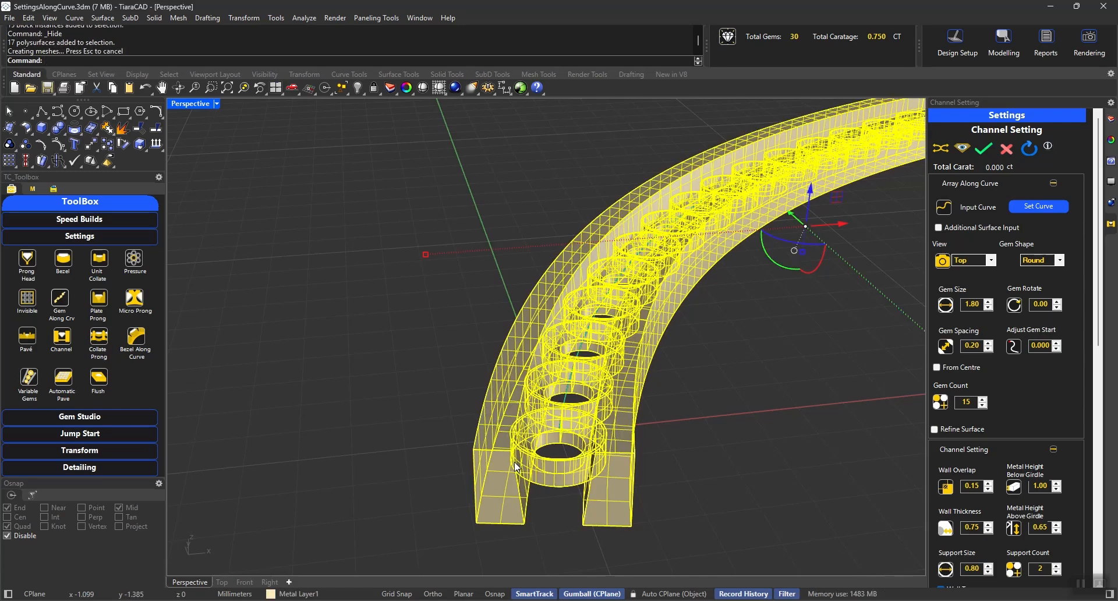
key(ctrl+shift+g)
ctrl+click(481, 521)
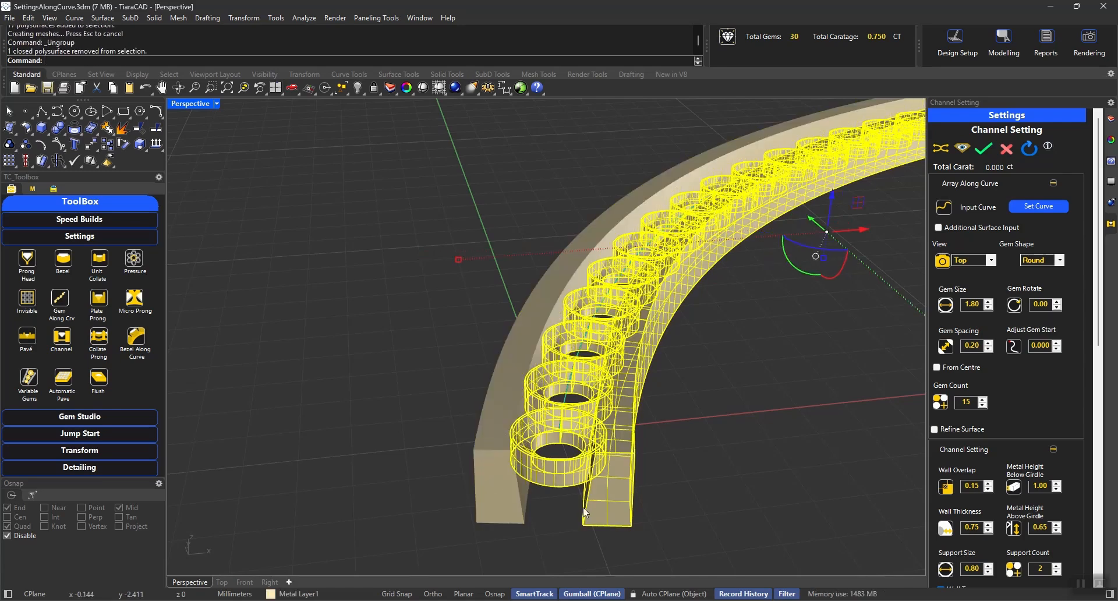
ctrl+click(612, 498)
key(ctrl+g)
click(718, 443)
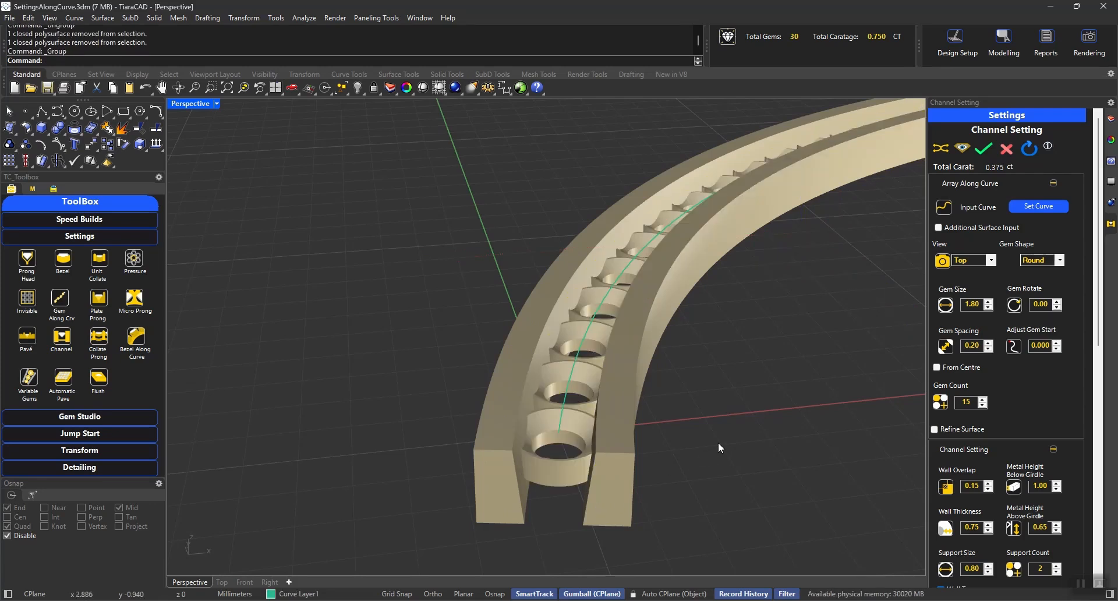
right_drag(750, 401, 748, 410)
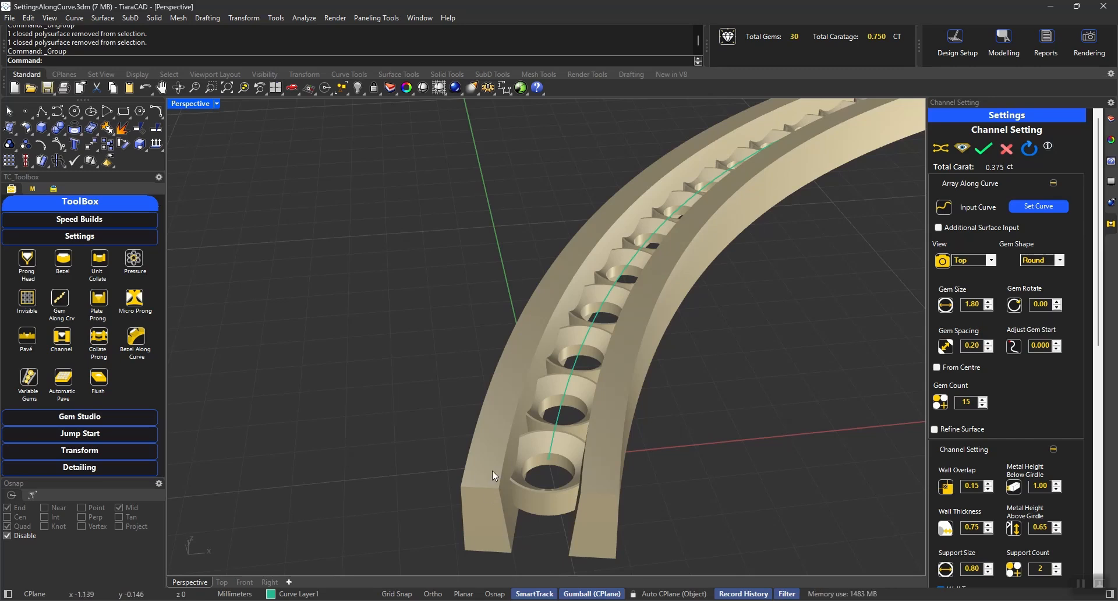
Step: Show the hidden cylindrical surface beneath the looped curve and view both from an angle
scroll(553, 378, down, 5)
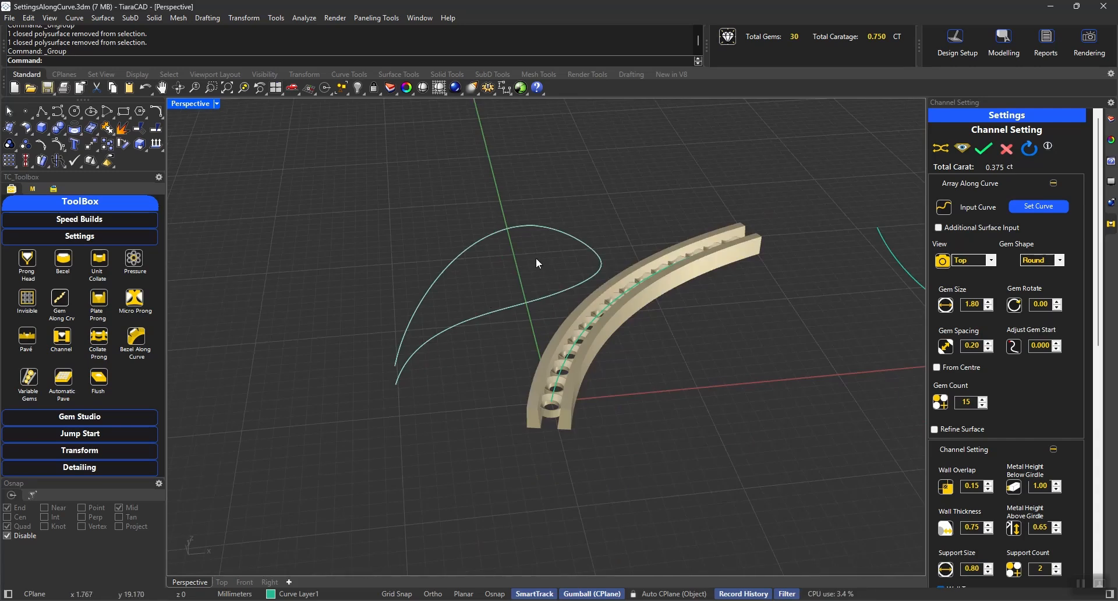
key(ctrl+shift+h)
click(527, 270)
key(Return)
right_drag(472, 284, 440, 364)
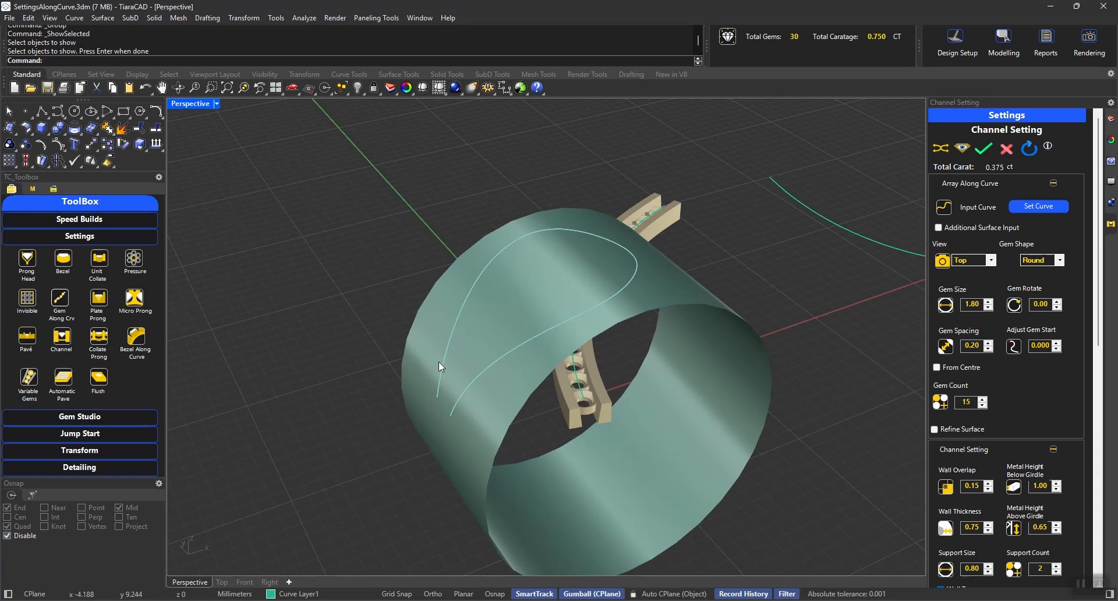
Step: Start a new channel setting with the looped curve as input and the cylinder as the additional input surface
click(61, 336)
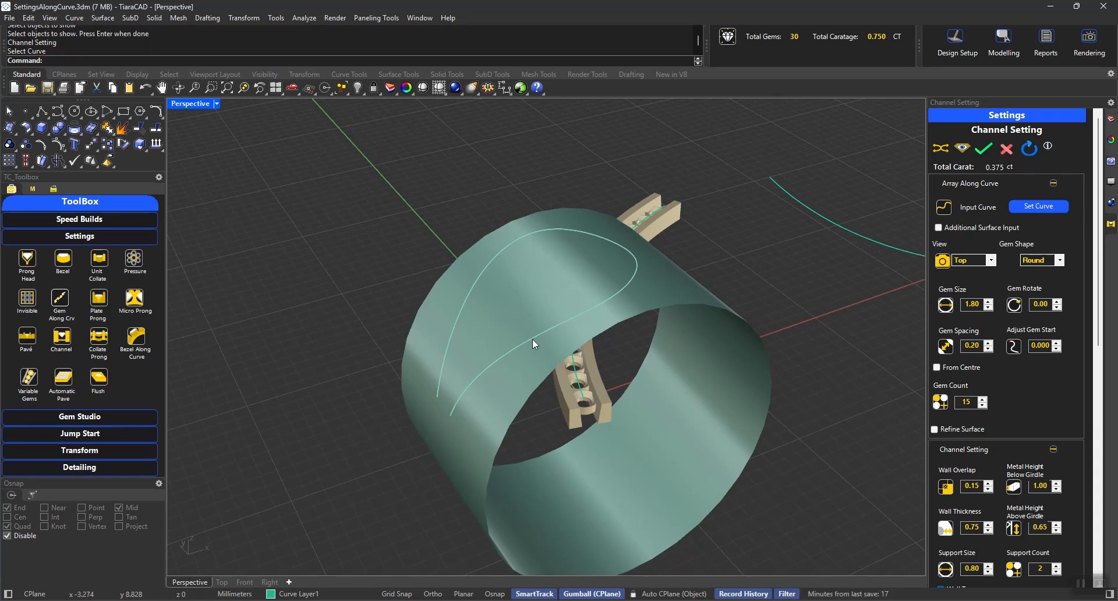
click(1046, 204)
click(984, 230)
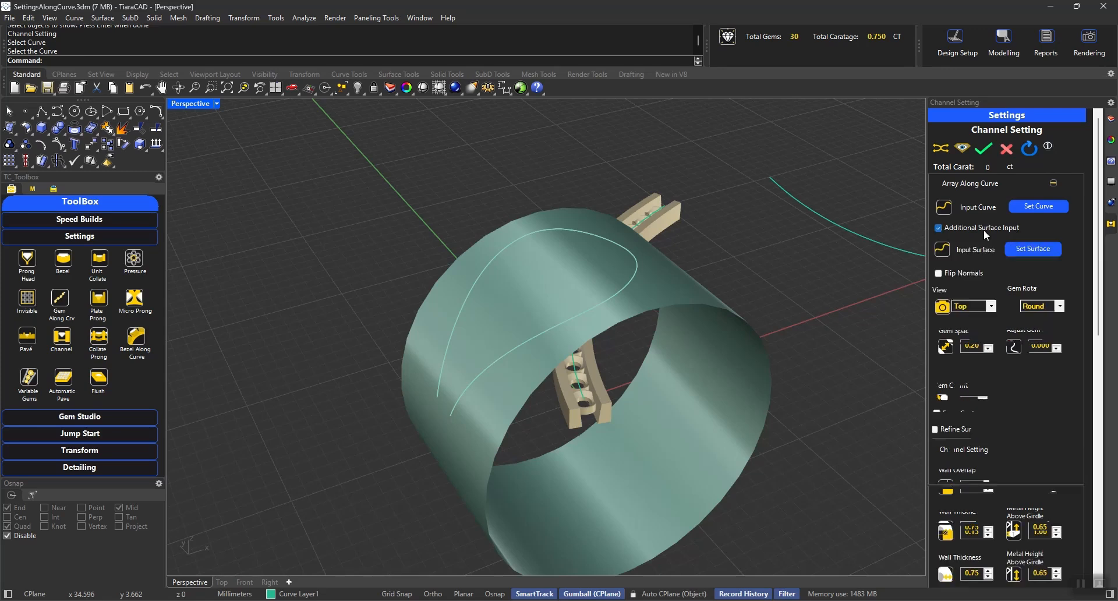
click(1030, 250)
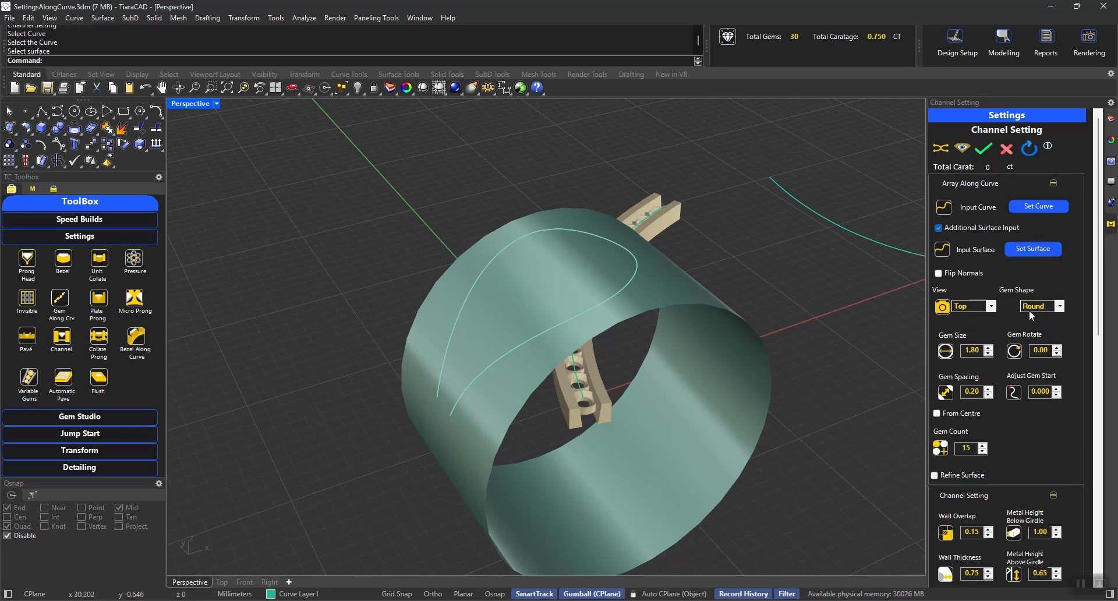
Step: Lay out 21 Princess gems of size 1.50 along the looped curve, arrayed from its centre
double_click(967, 351)
text(1.50)
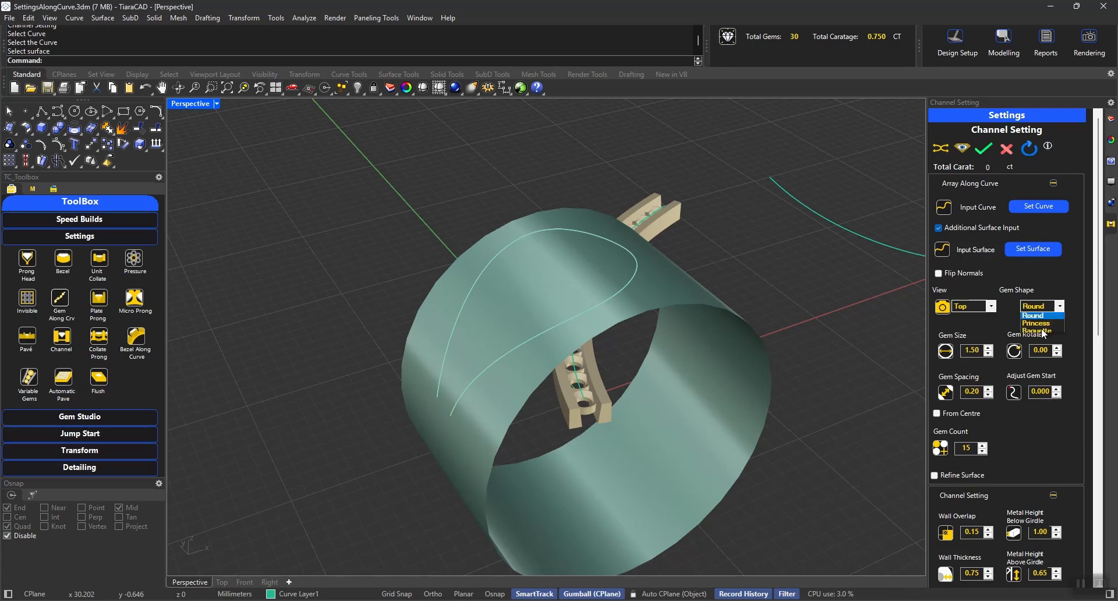
click(1038, 322)
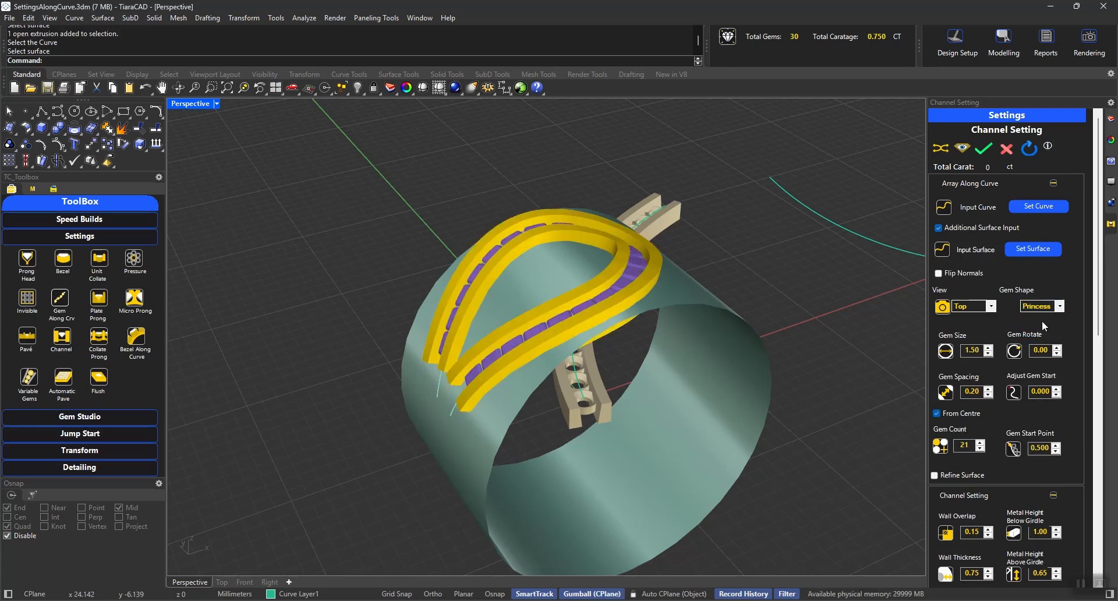
Step: Set the support count of the looped channel to 7
right_drag(663, 246, 650, 393)
scroll(650, 393, up, 5)
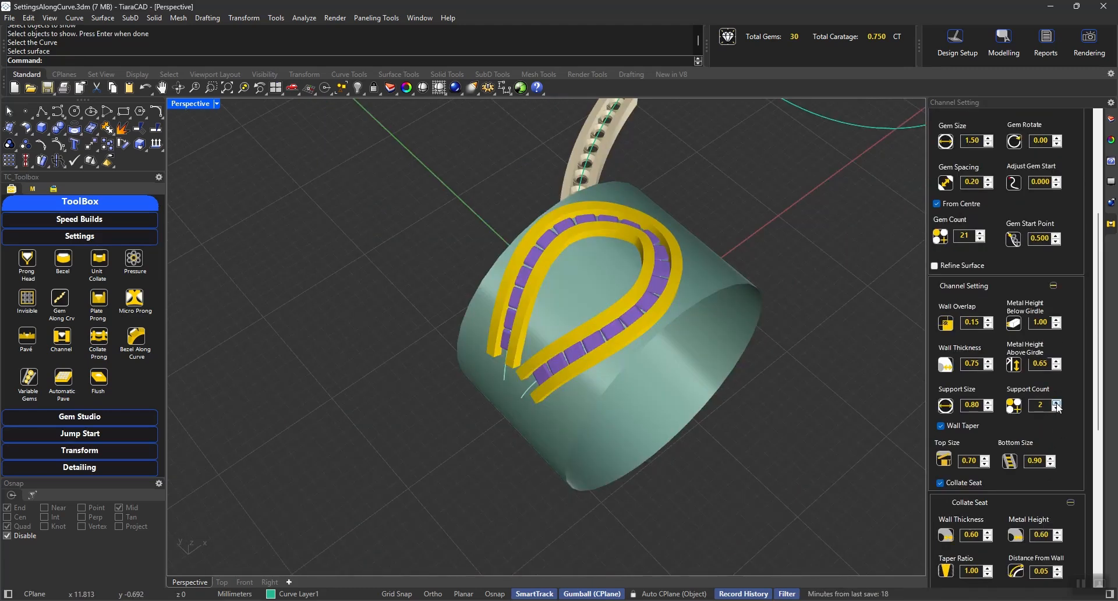
double_click(1047, 405)
text(5)
key(BackSpace)
text(7)
Step: Check the supports from below and build the princess-gem channel setting on the cylinder
right_drag(701, 360, 576, 207)
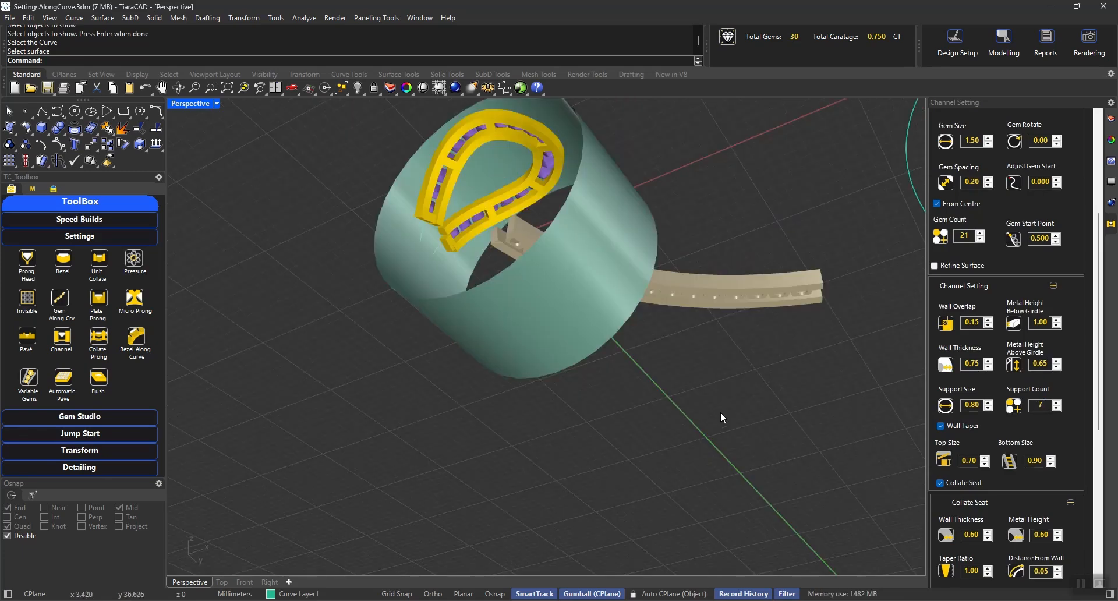
scroll(984, 192, up, 5)
click(982, 149)
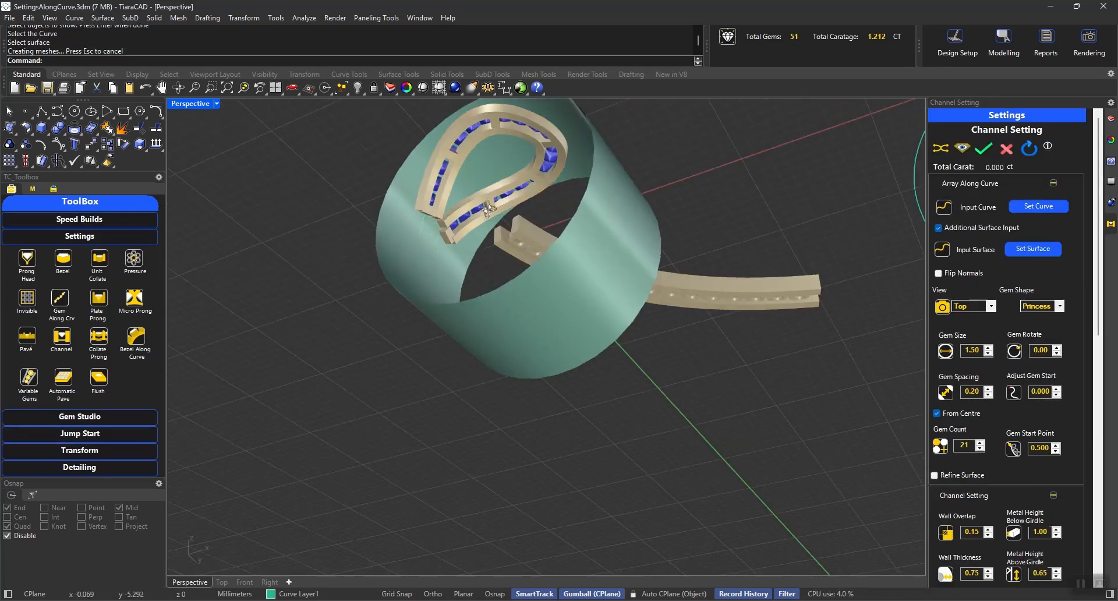